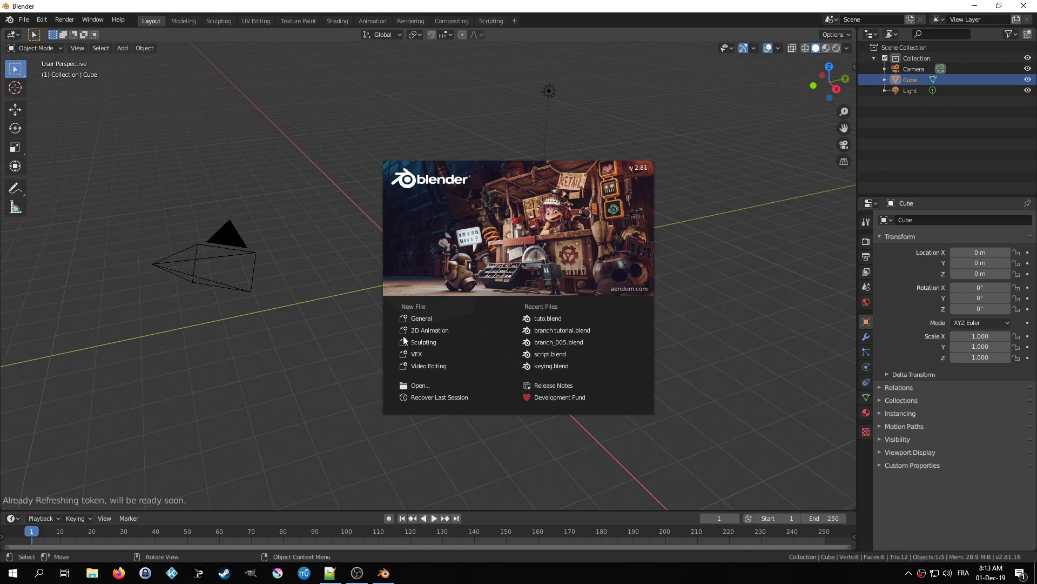
Step: Open the recent file branch tutorial.blend and display its Layout camera view in rendered shading with the sidebar hidden
click(549, 328)
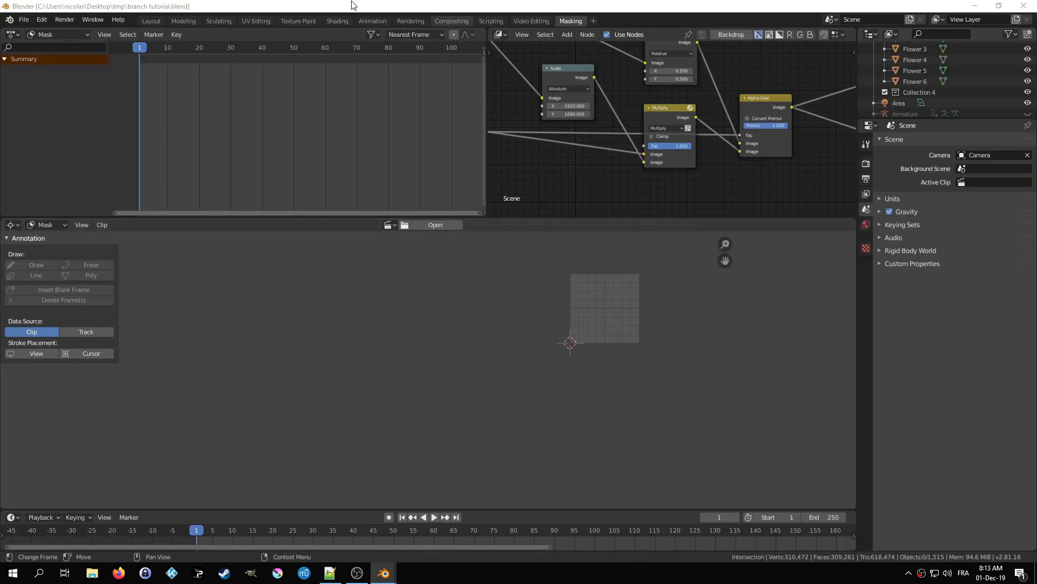
click(154, 22)
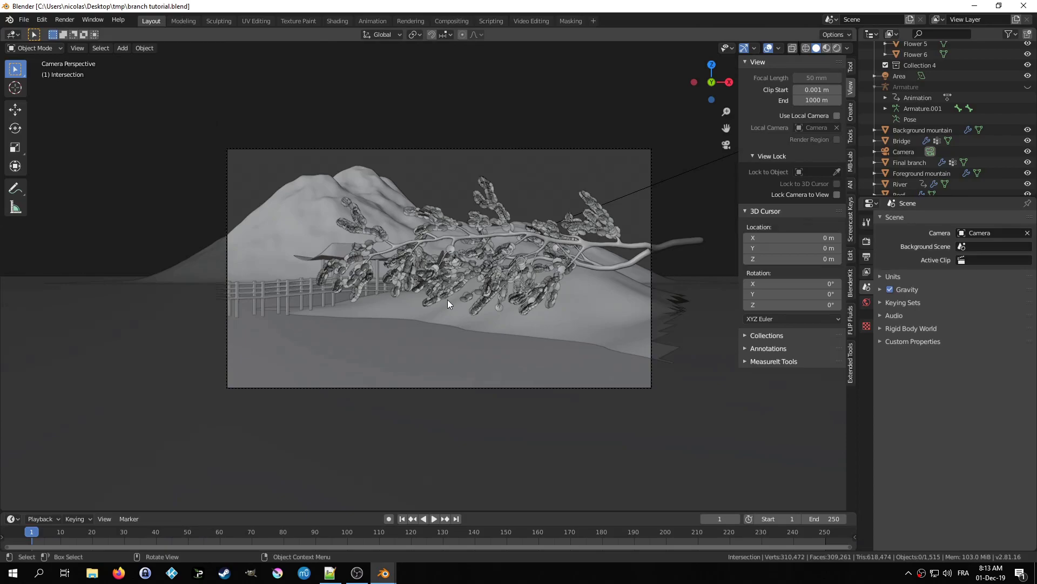
click(834, 49)
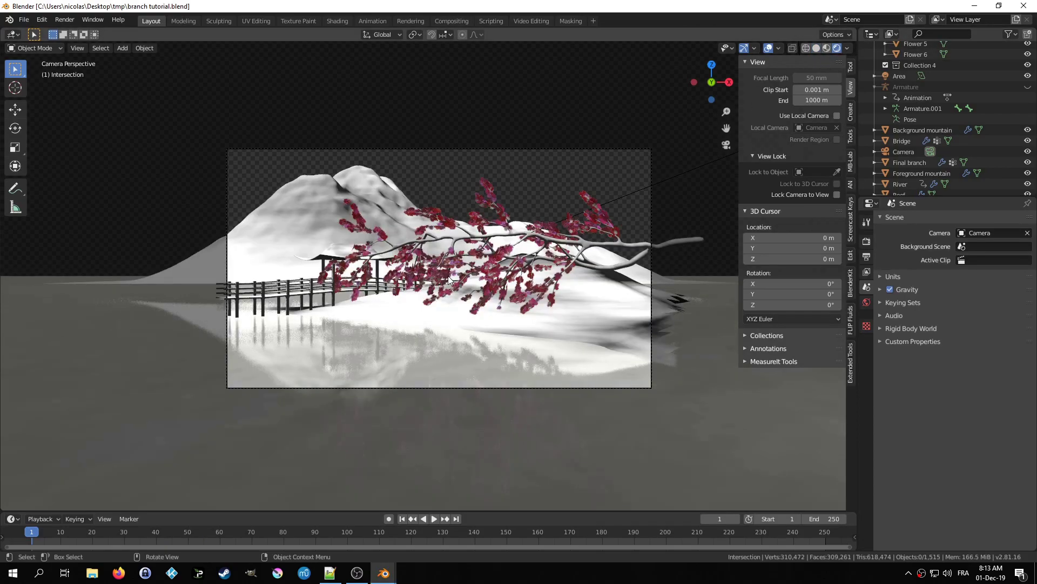
scroll(449, 277, up, 2)
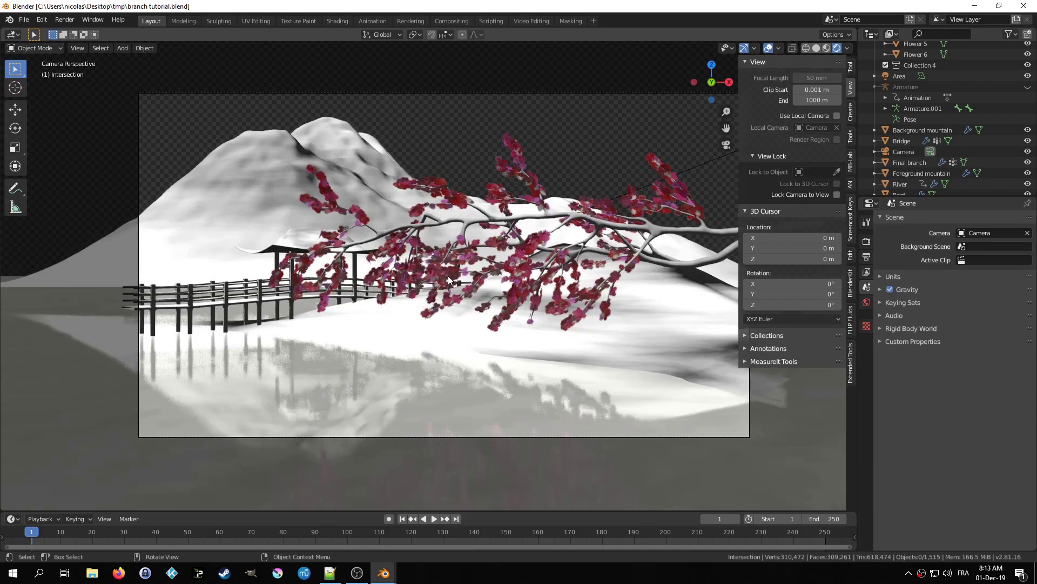
key(n)
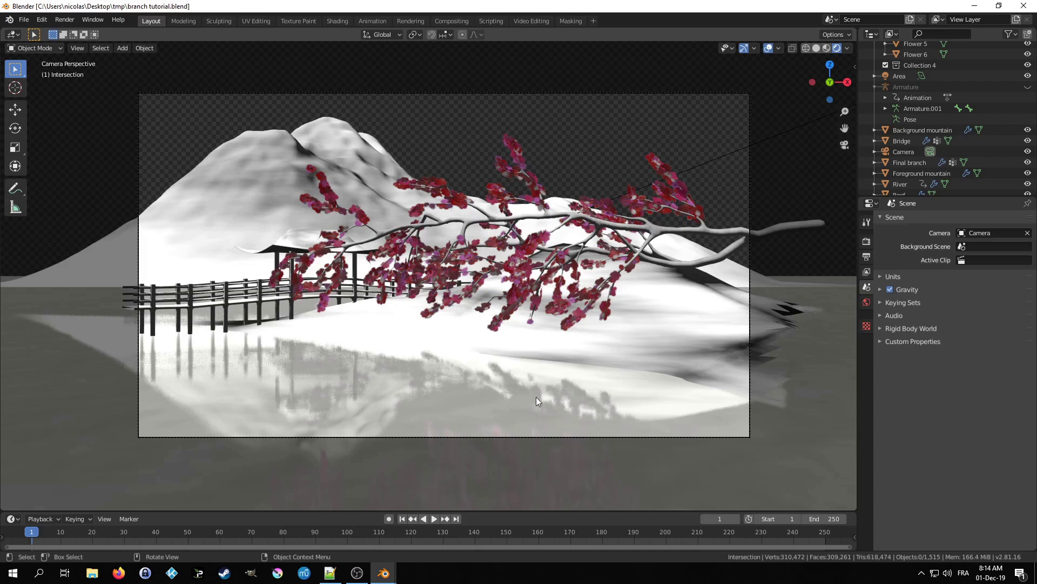
Step: Render the current frame to examine the composited ink-painting look and the water reflections, and close the render
key(F12)
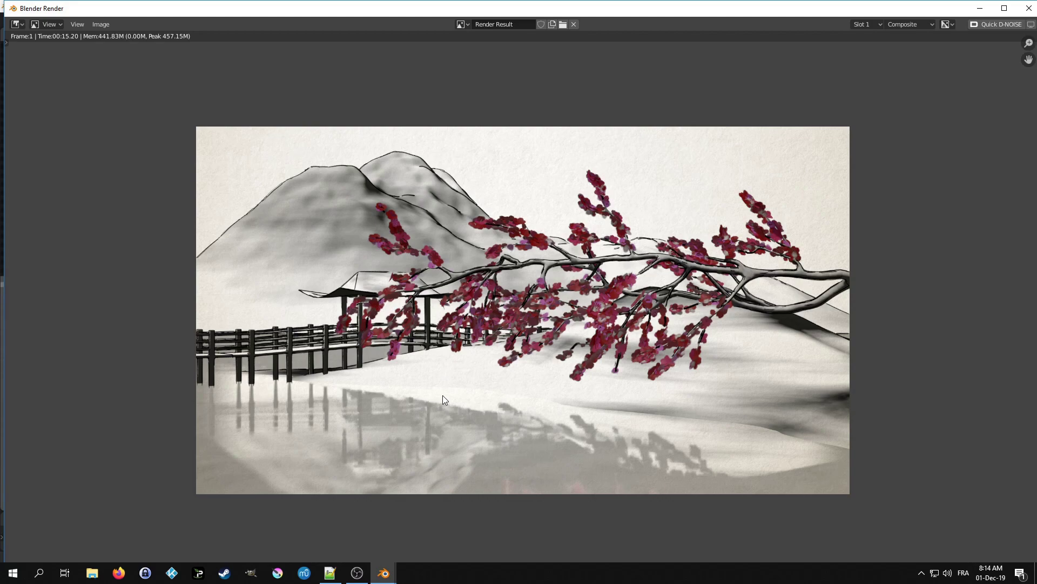
key(Escape)
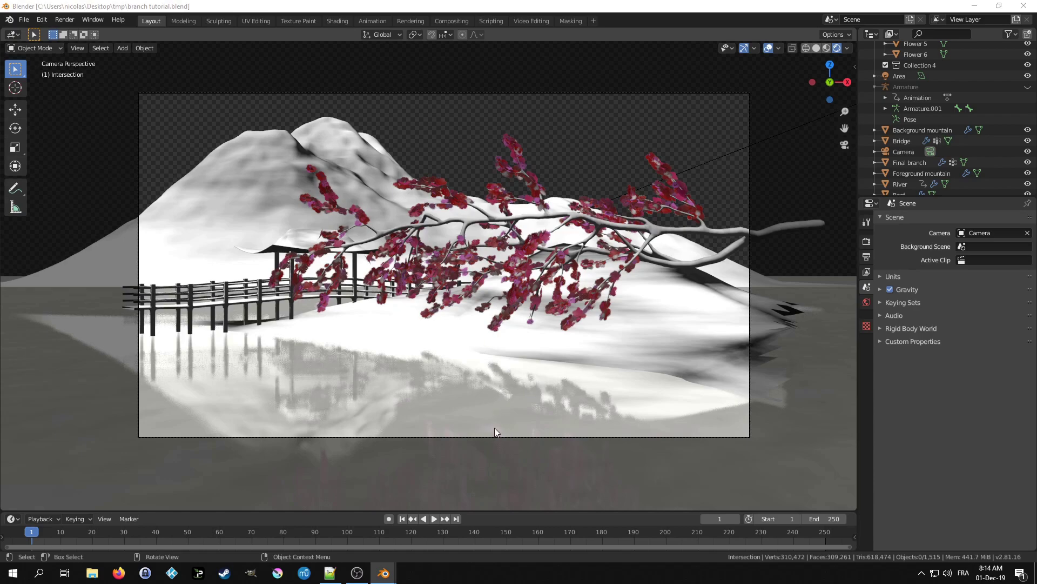
Step: Try lowering the blossom branch about 0.086 m along global Z, undo the move and deselect everything
click(703, 228)
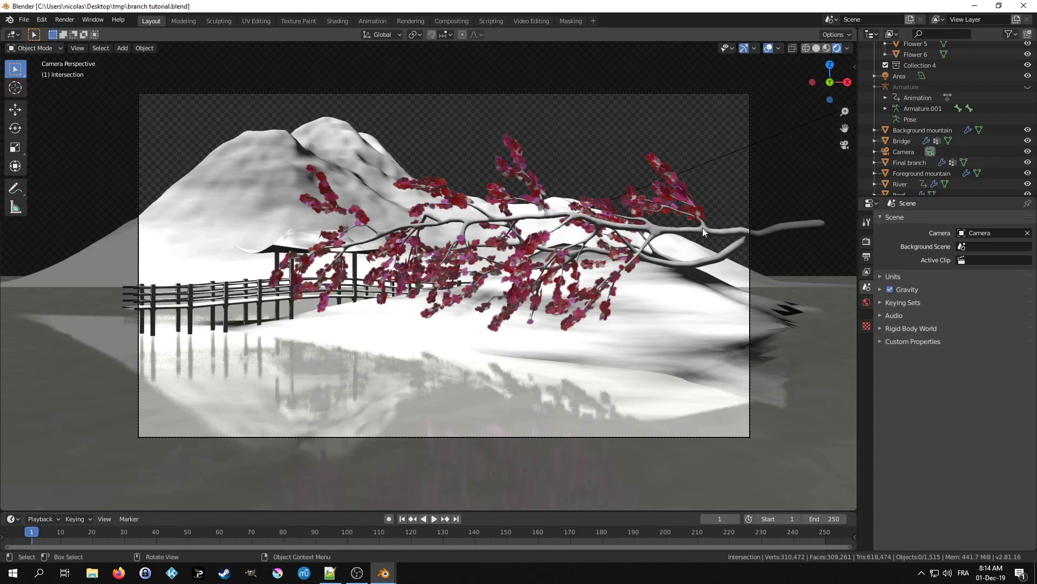
key(g)
key(z)
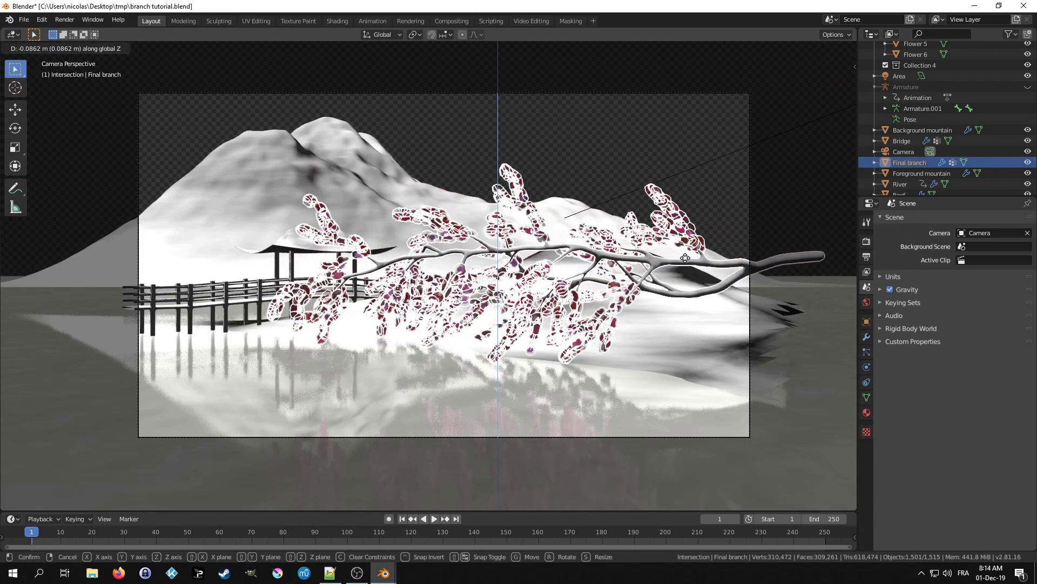
click(684, 259)
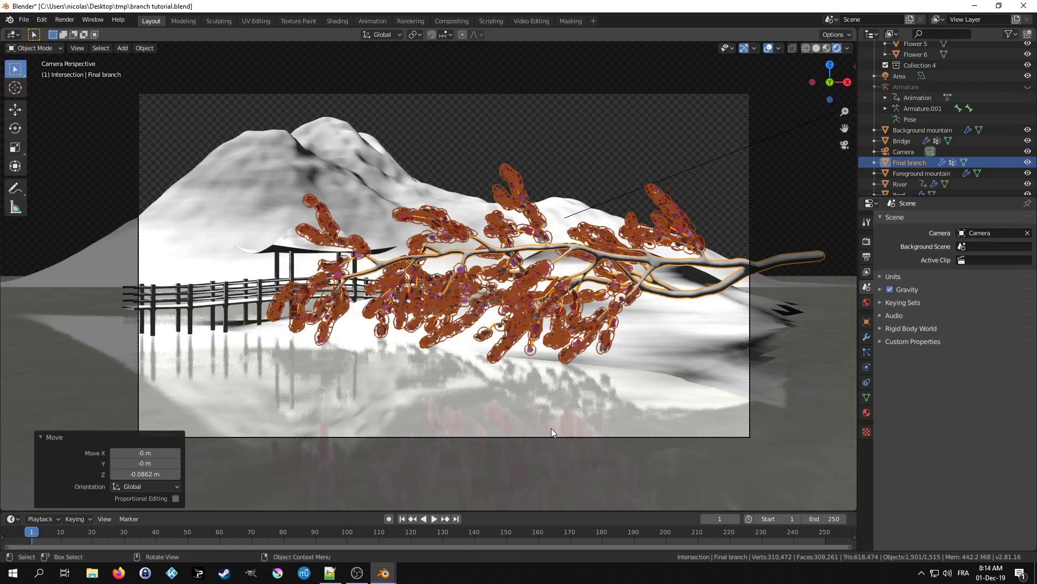
key(ctrl)
key(ctrl+z)
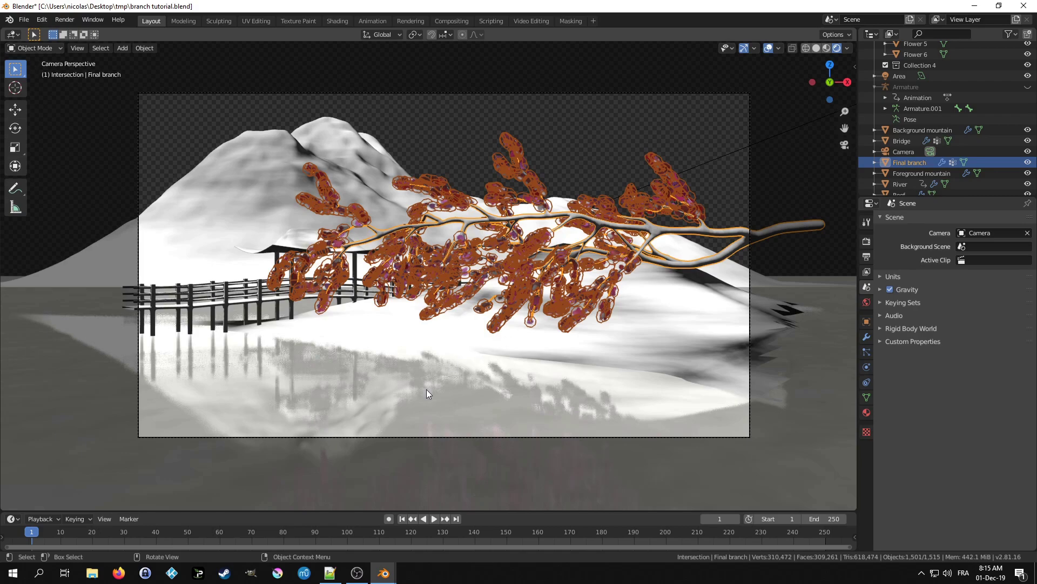
key(alt+a)
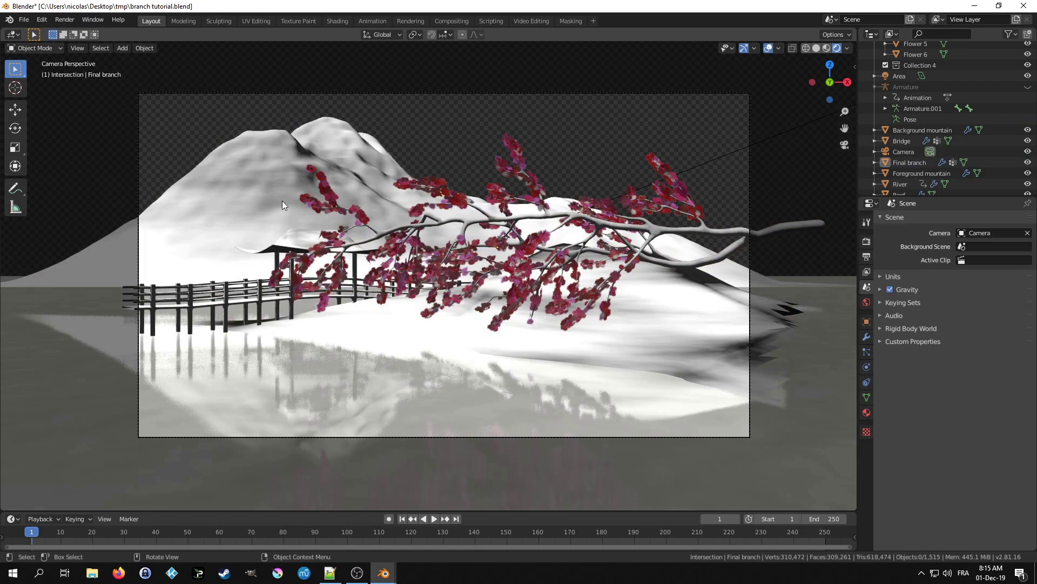
Step: Add a Reflection Plane light probe and move it about -0.46 m along the global X axis
click(122, 48)
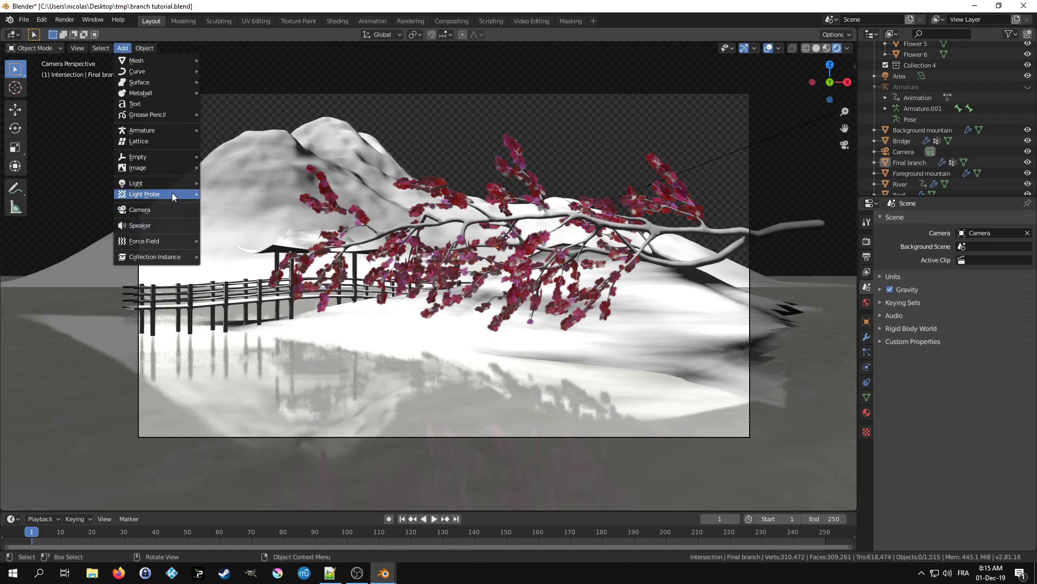
mouse_move(172, 192)
click(219, 205)
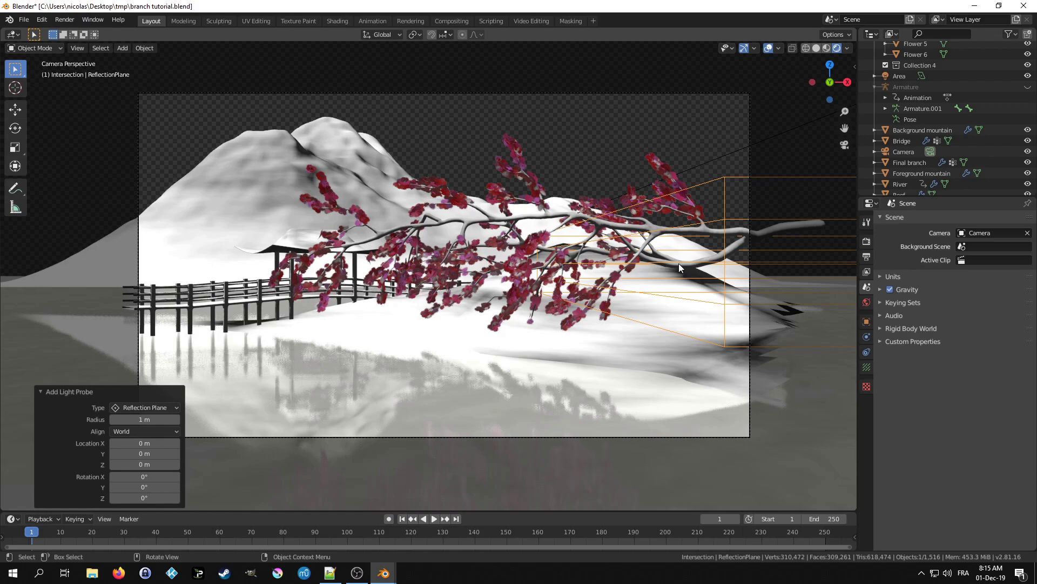
key(g)
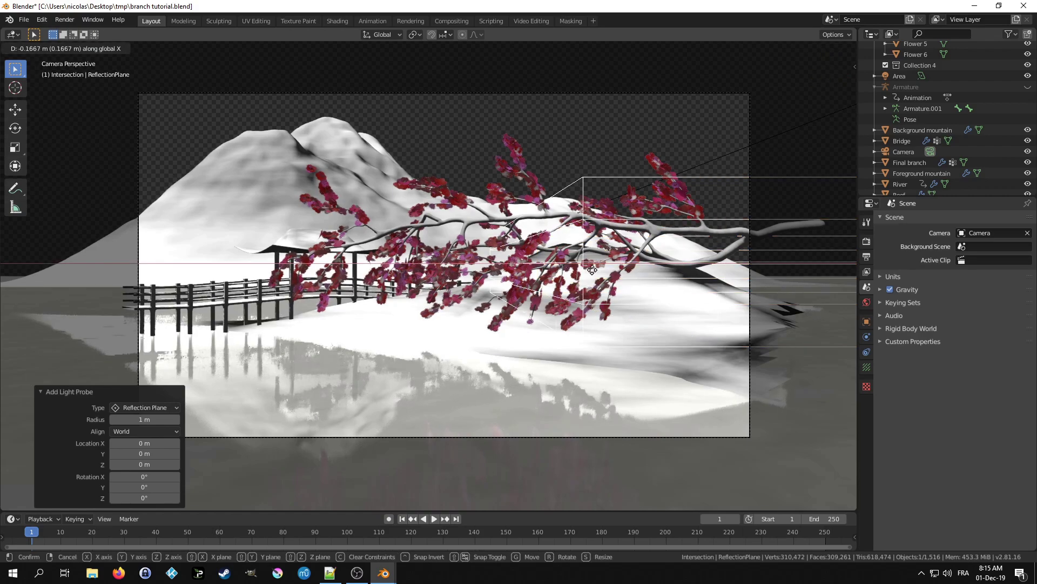
click(485, 285)
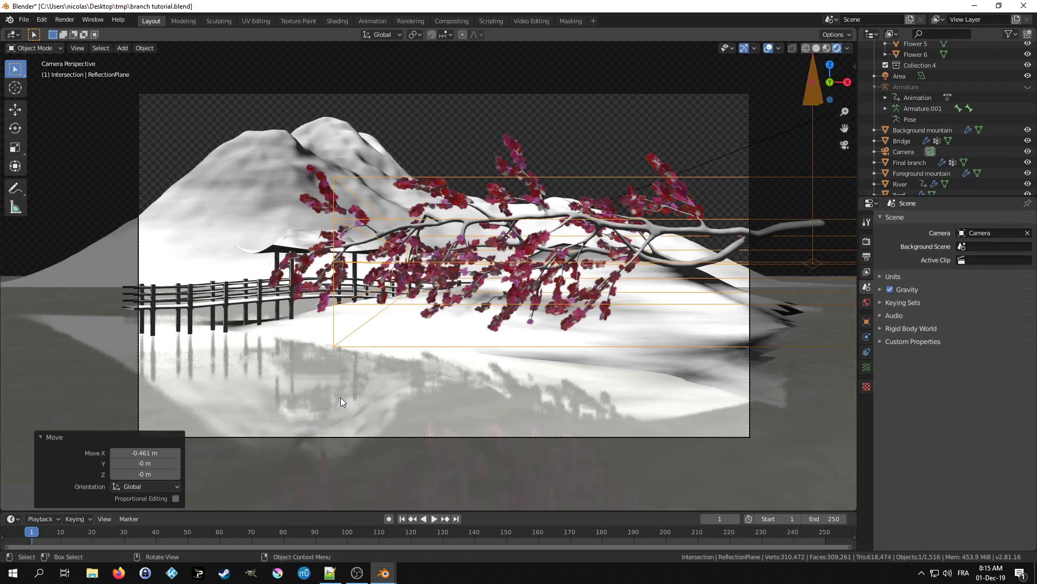
Step: Inspect the River object's material nodes in the Shading workspace, particularly the Principled BSDF settings, and return to Layout
click(223, 381)
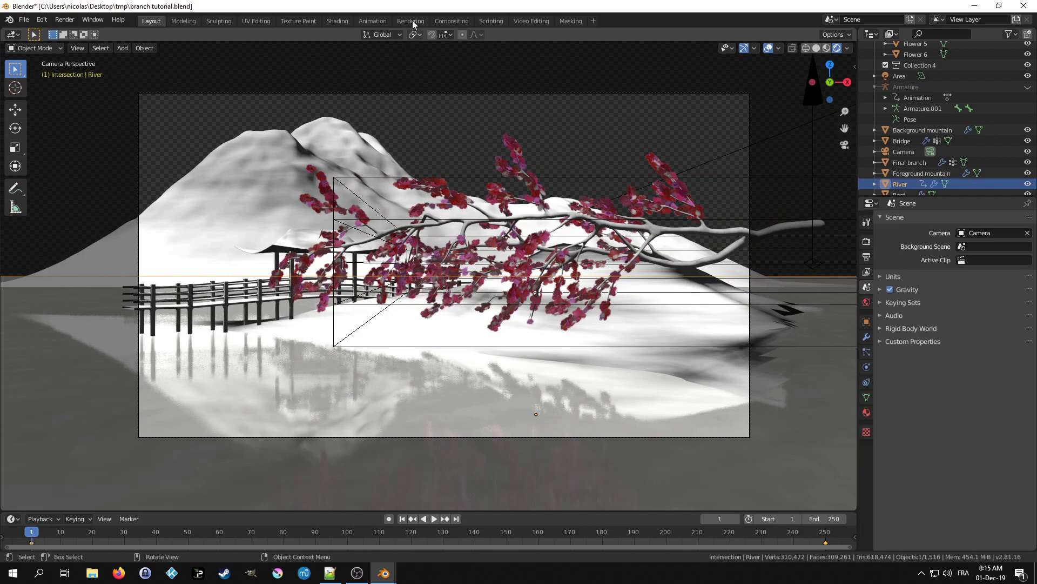
click(338, 21)
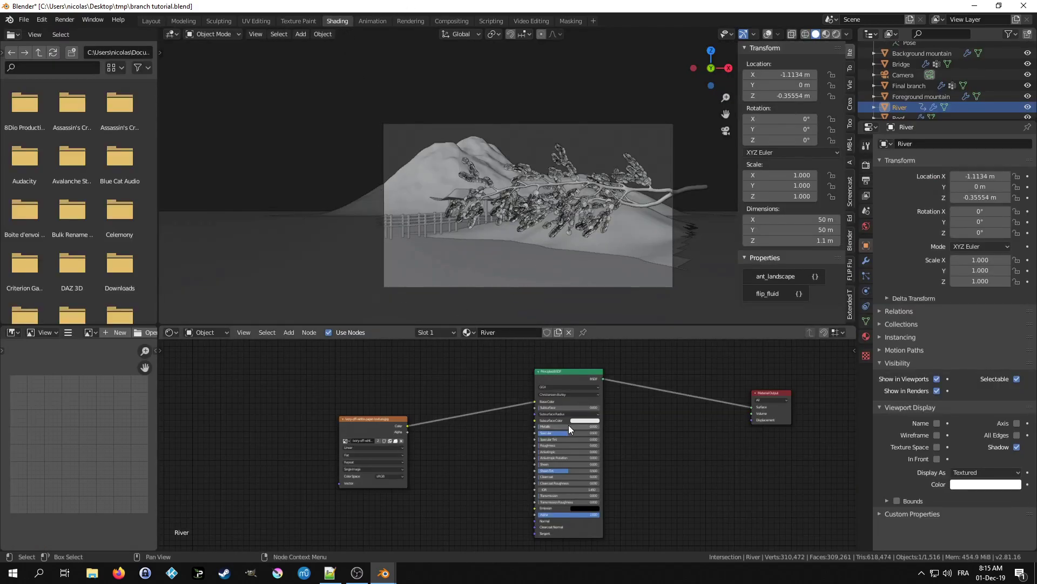
scroll(540, 459, up, 3)
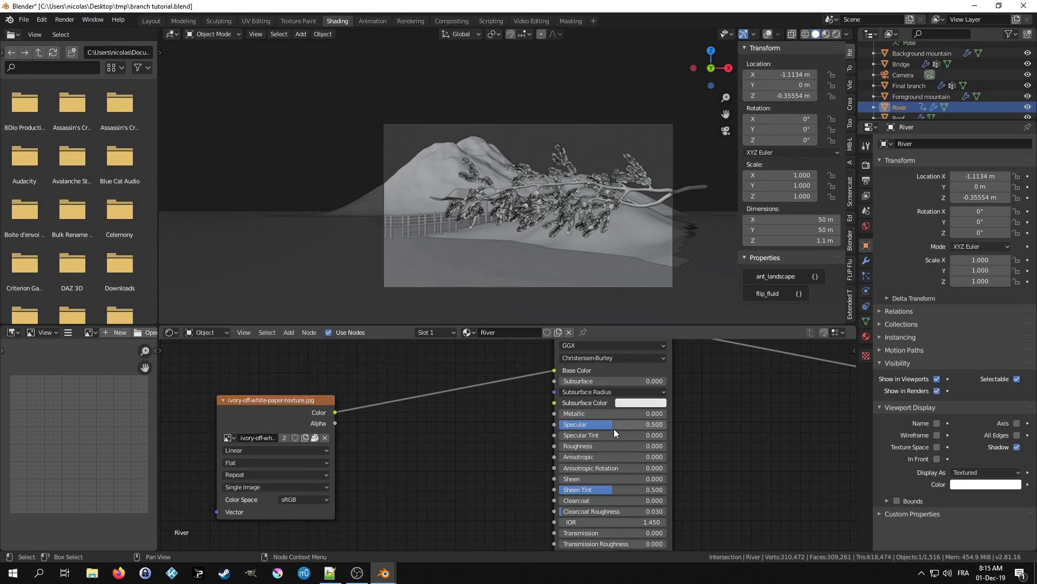
scroll(550, 421, down, 1)
scroll(552, 427, down, 1)
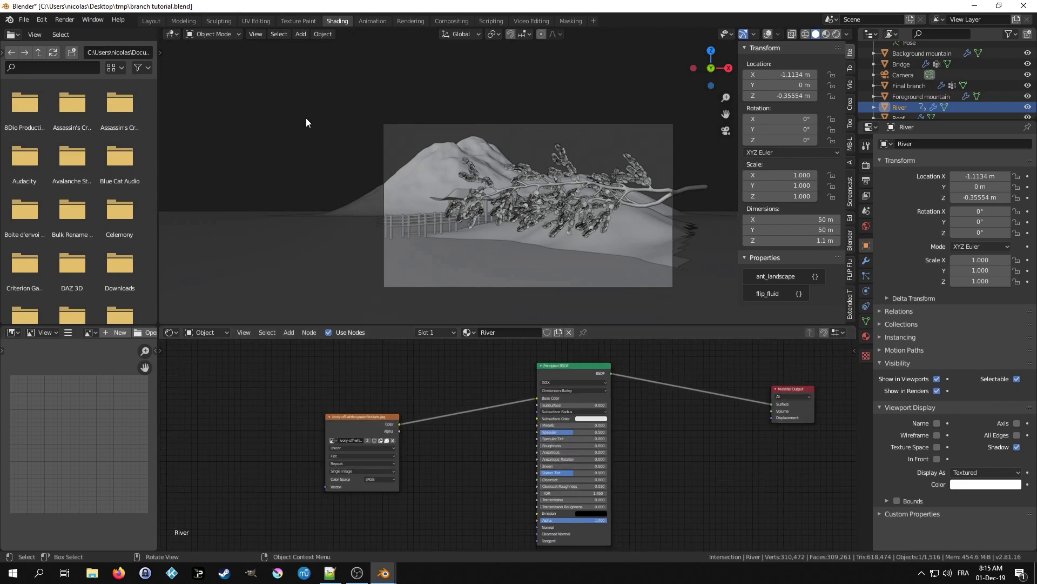
click(151, 21)
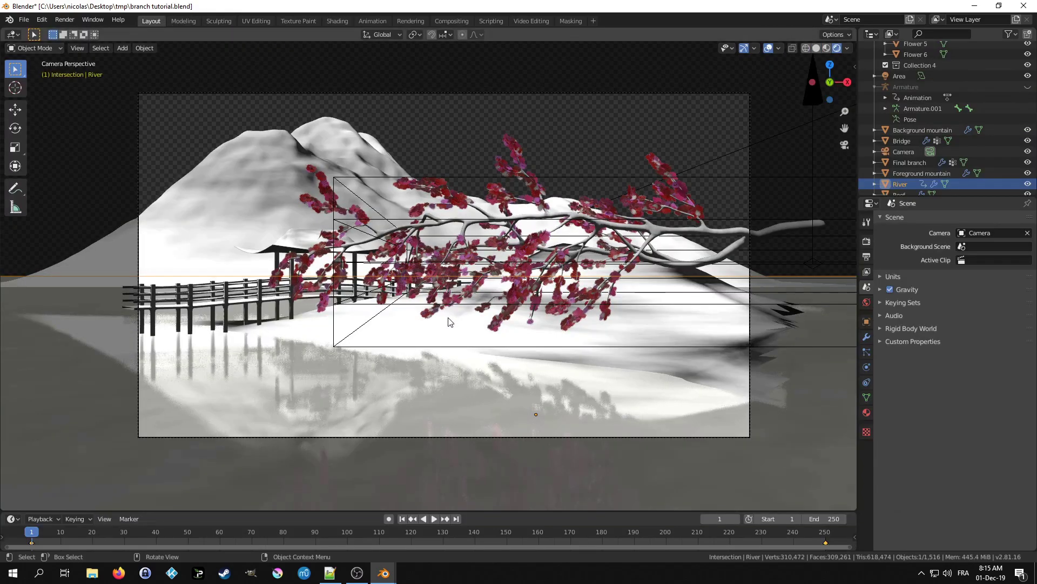
Step: Lower the reflection plane about 0.291 m along global Z to the river surface
click(463, 234)
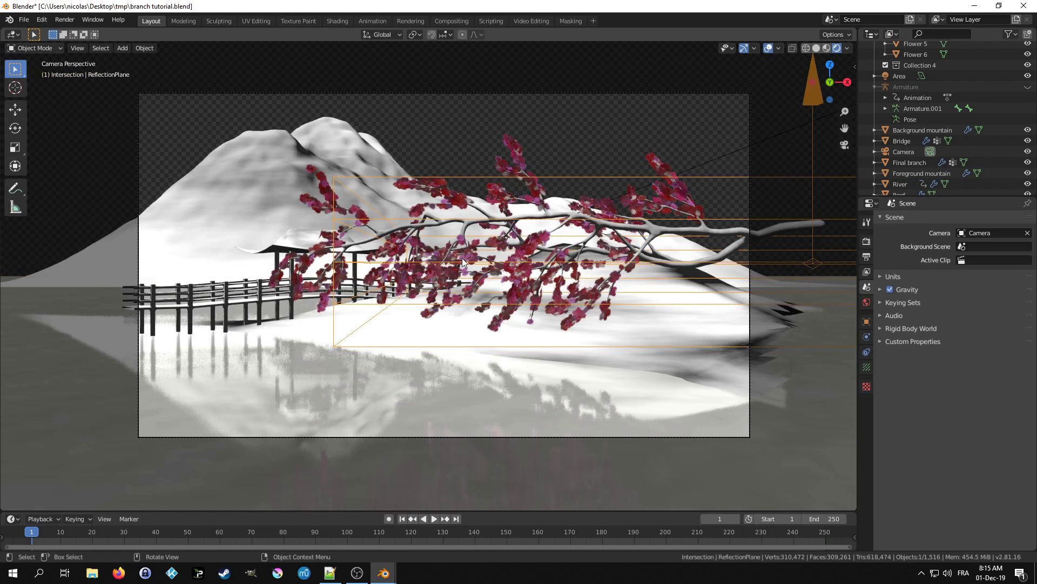
key(g)
key(z)
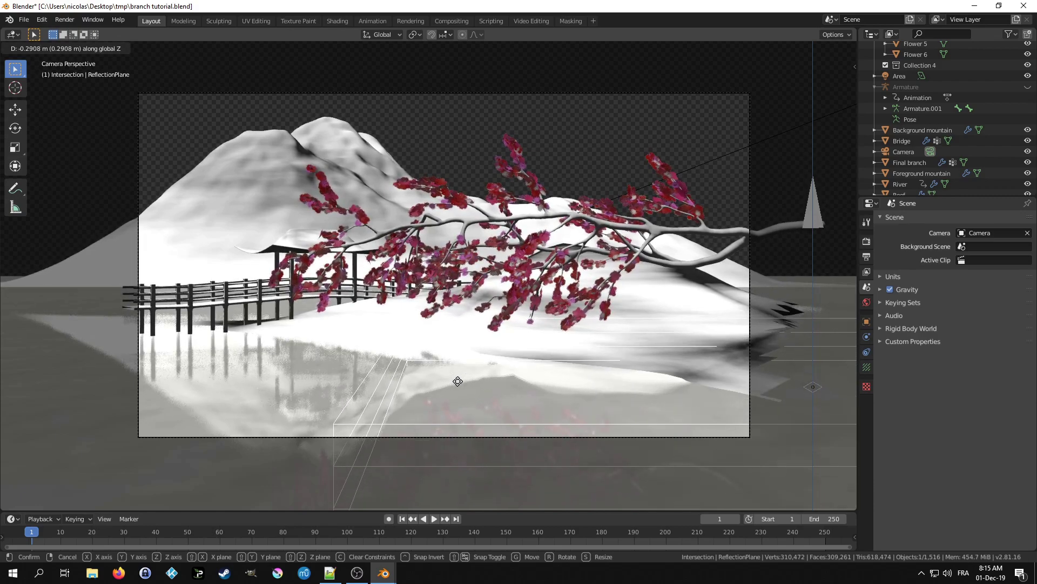
click(457, 381)
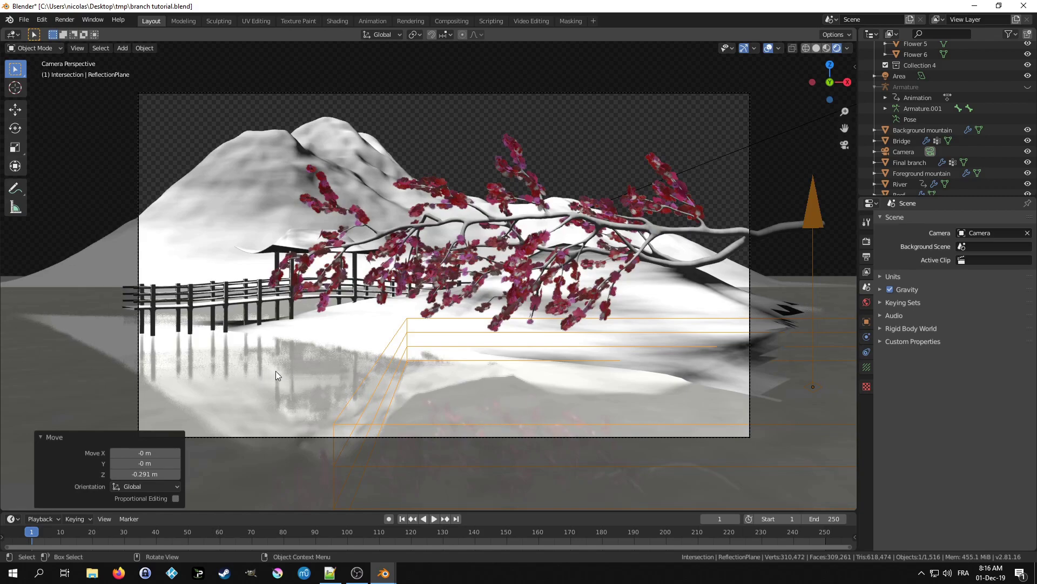
Step: From the top view, scale the reflection plane by about 2.63 and move it about -0.8 m in X and 1.61 m in Y
key(KP_7)
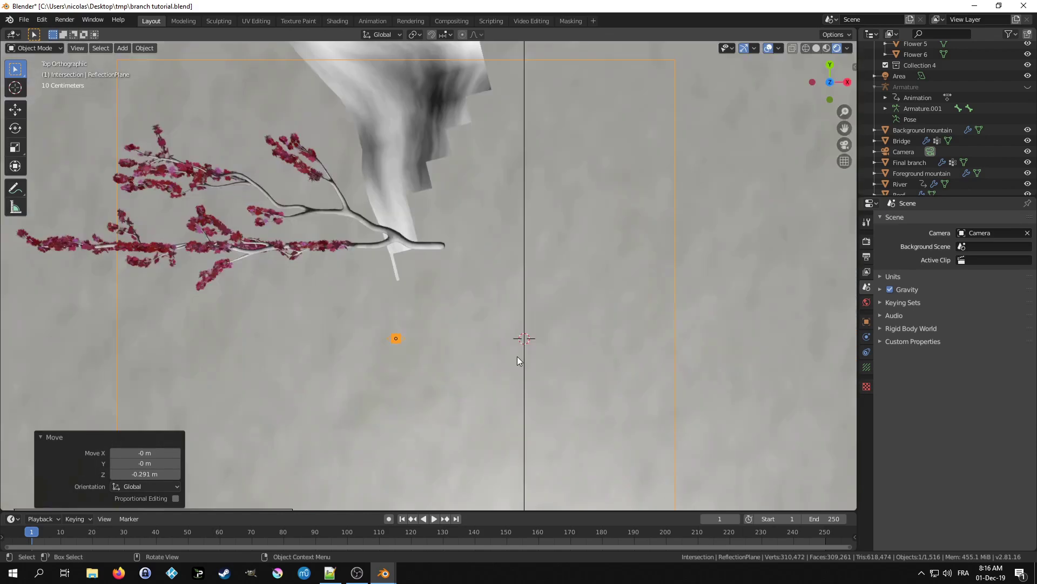
scroll(494, 297, down, 6)
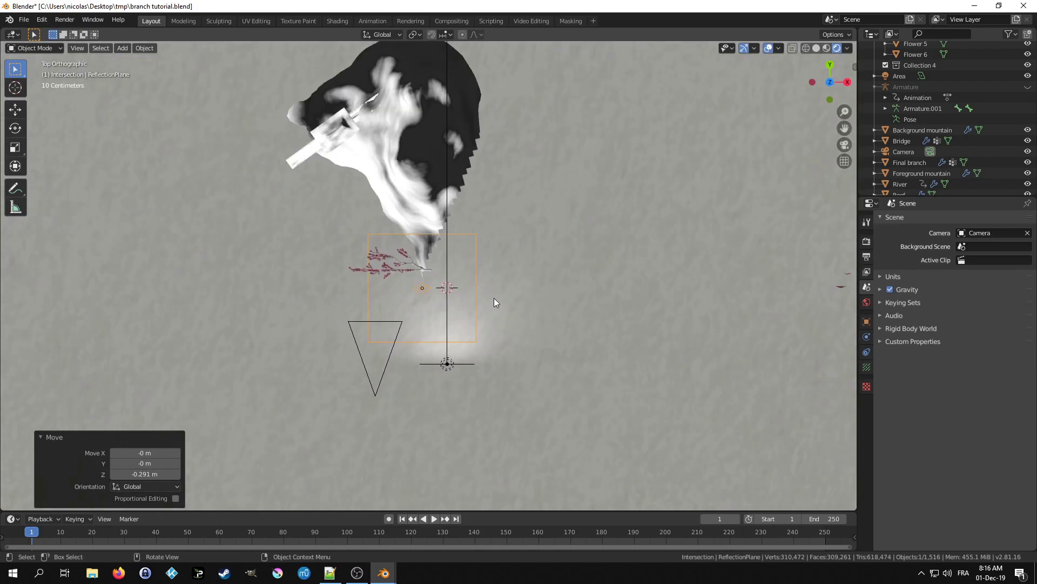
key(s)
click(572, 327)
key(g)
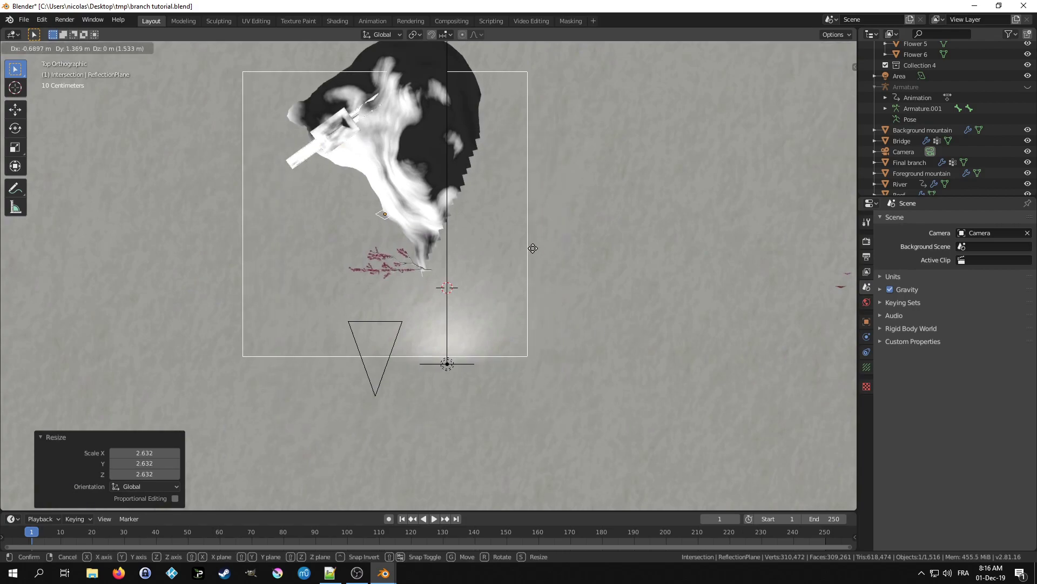
click(528, 240)
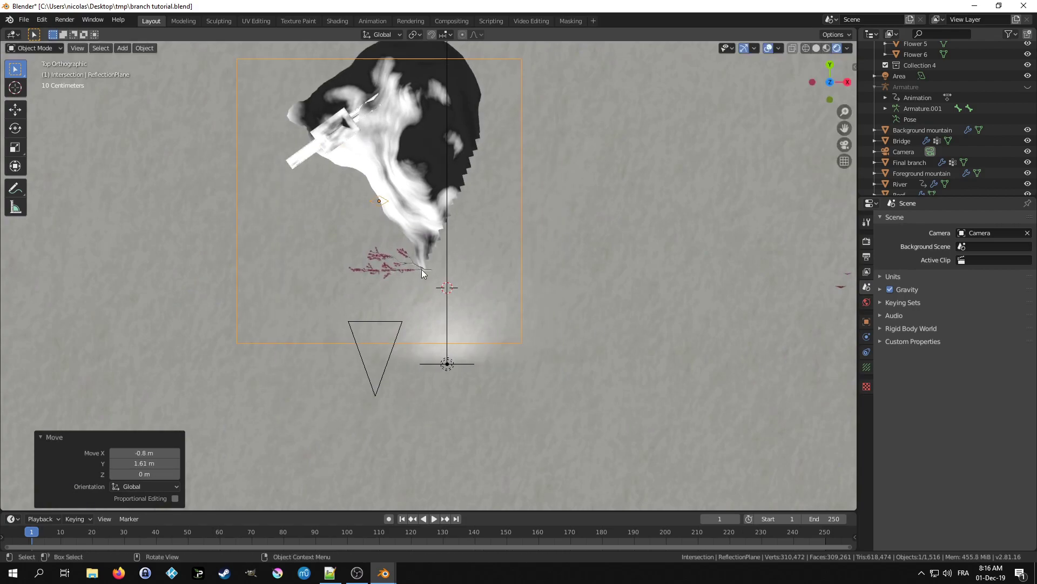
Step: In the camera view, adjust the reflection plane's position along global Y and scale it by 1.3
key(KP_0)
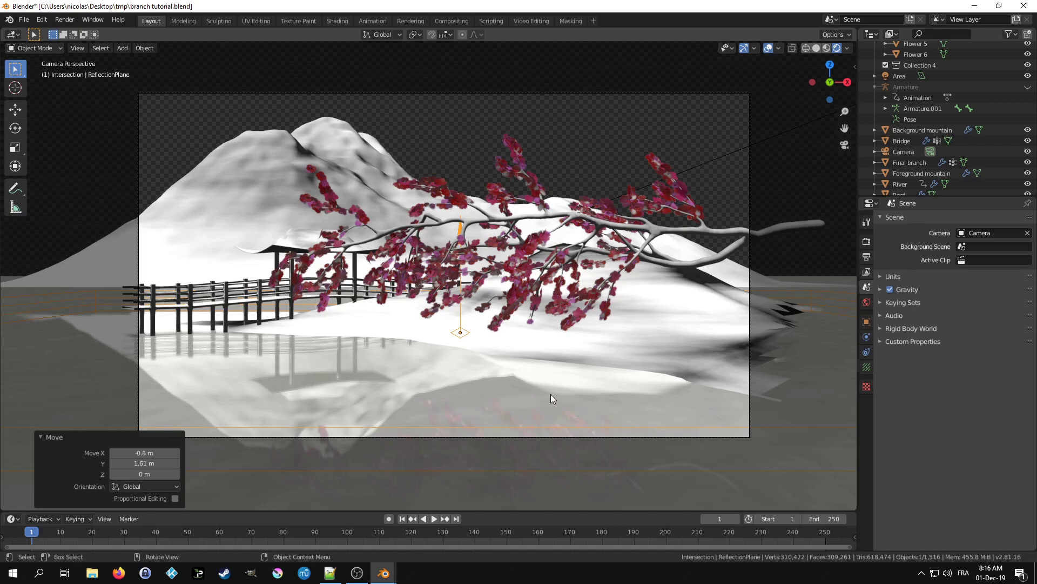
key(g)
key(y)
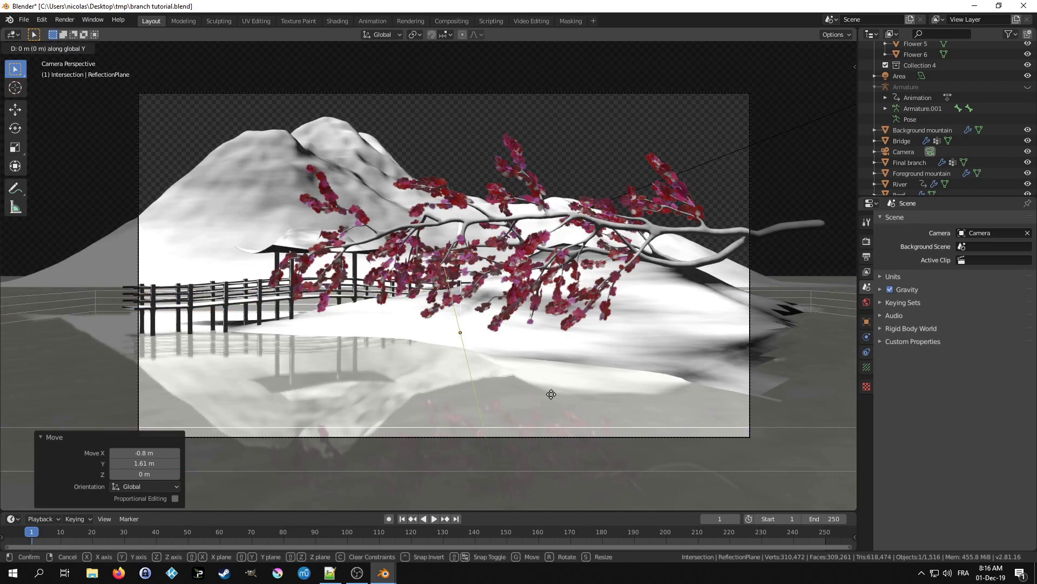
click(541, 357)
text(s1.3)
key(Return)
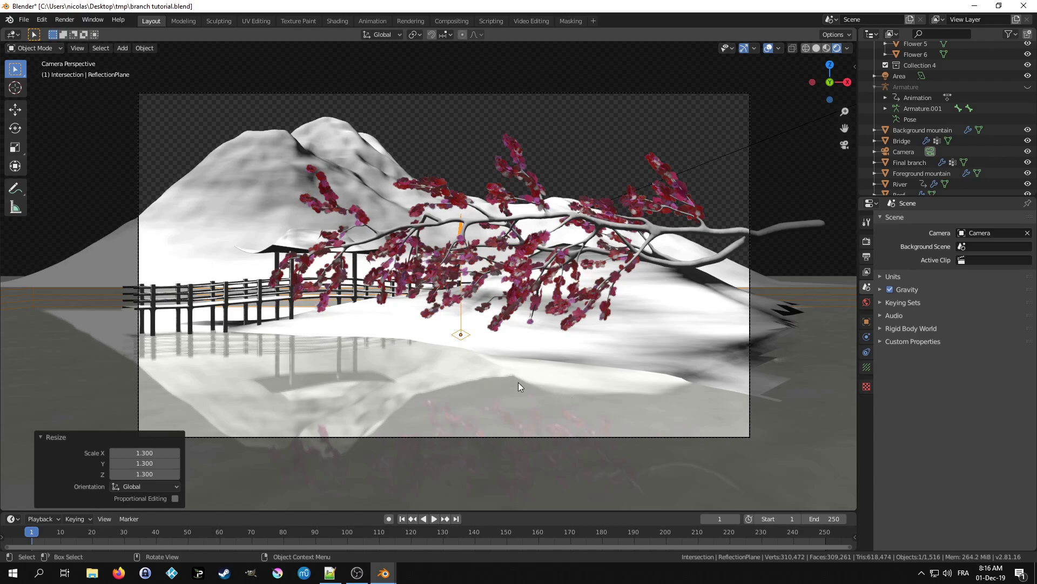
Step: Render the frame with the reflection plane in place to check the river reflections, and close the render
key(F12)
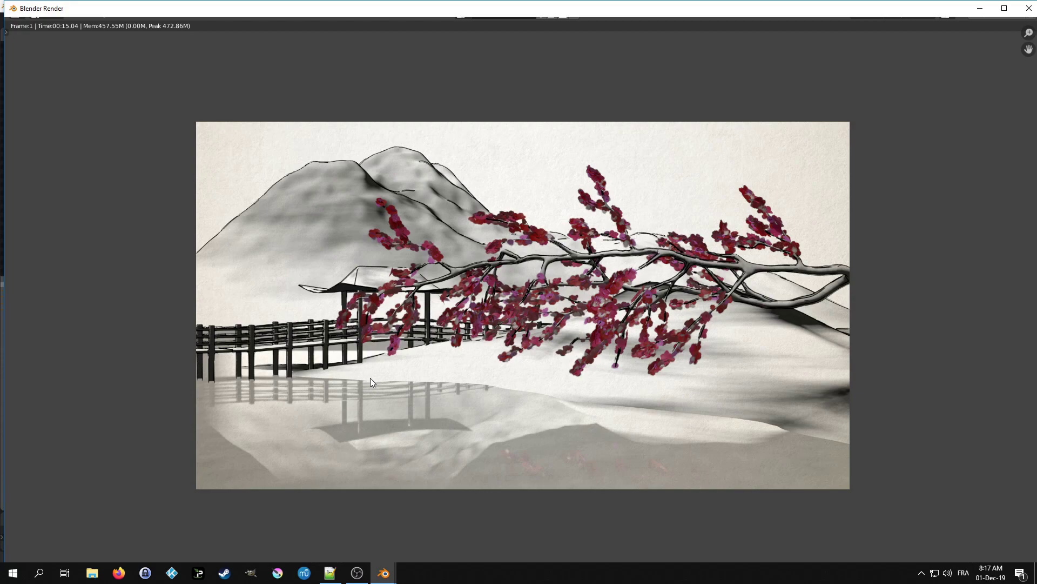
key(Escape)
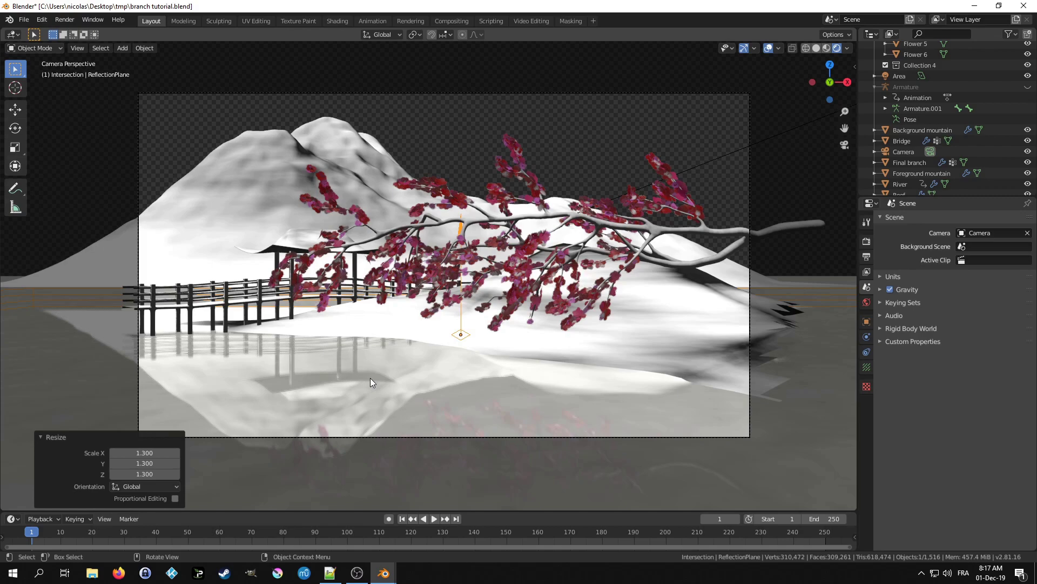
Step: In the Compositing workspace, append the 4k Line Normal node tree from EdgeNodesV1.1(1).blend on the Desktop and close the leftover render window
click(447, 21)
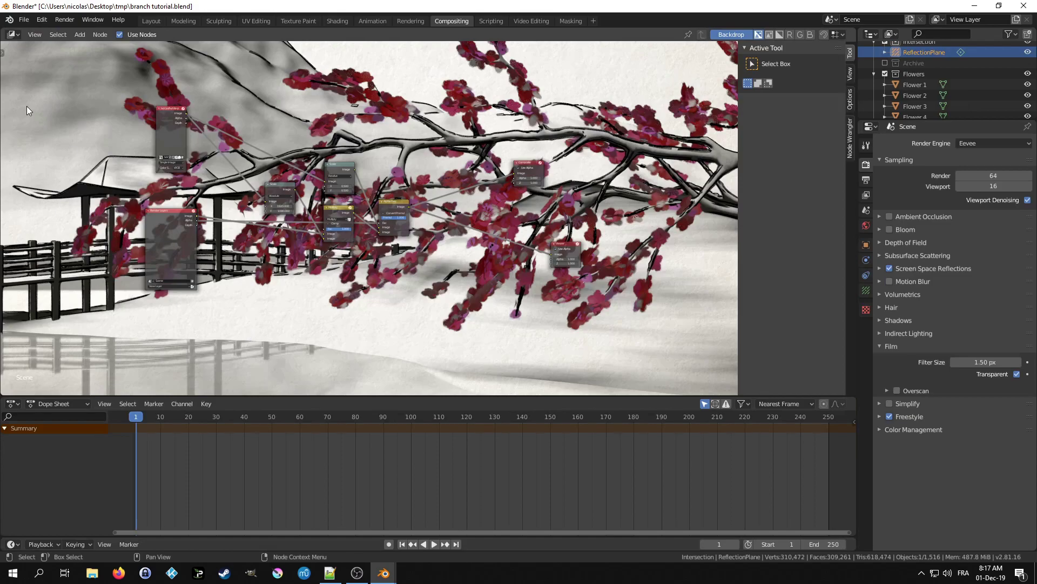
click(25, 22)
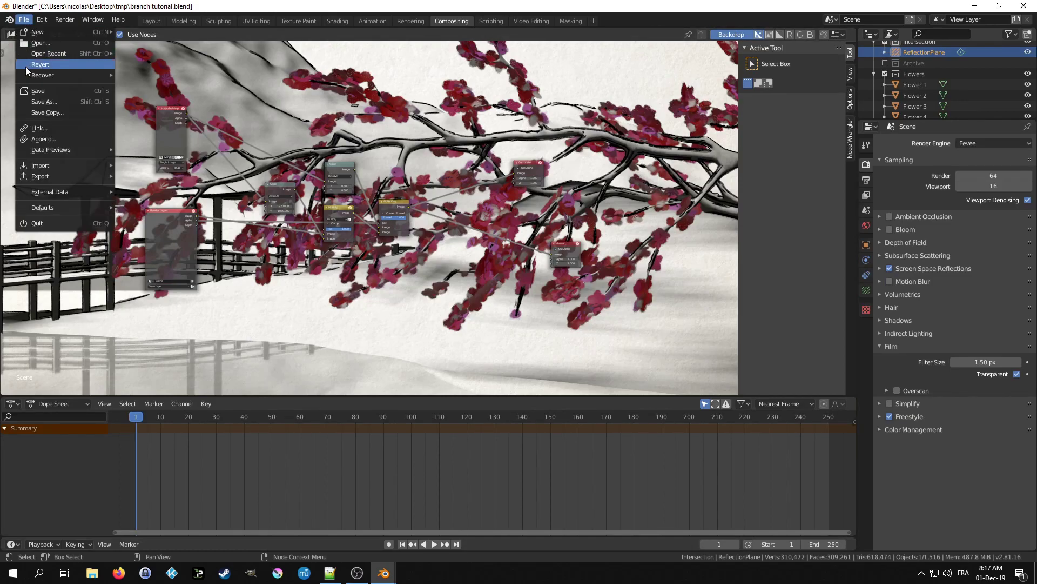
click(46, 139)
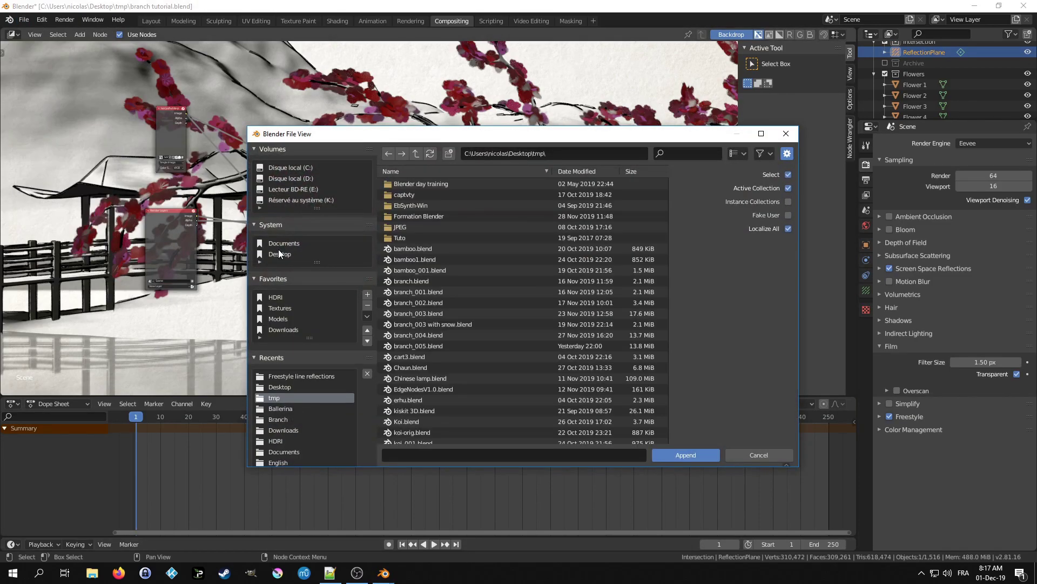
click(273, 387)
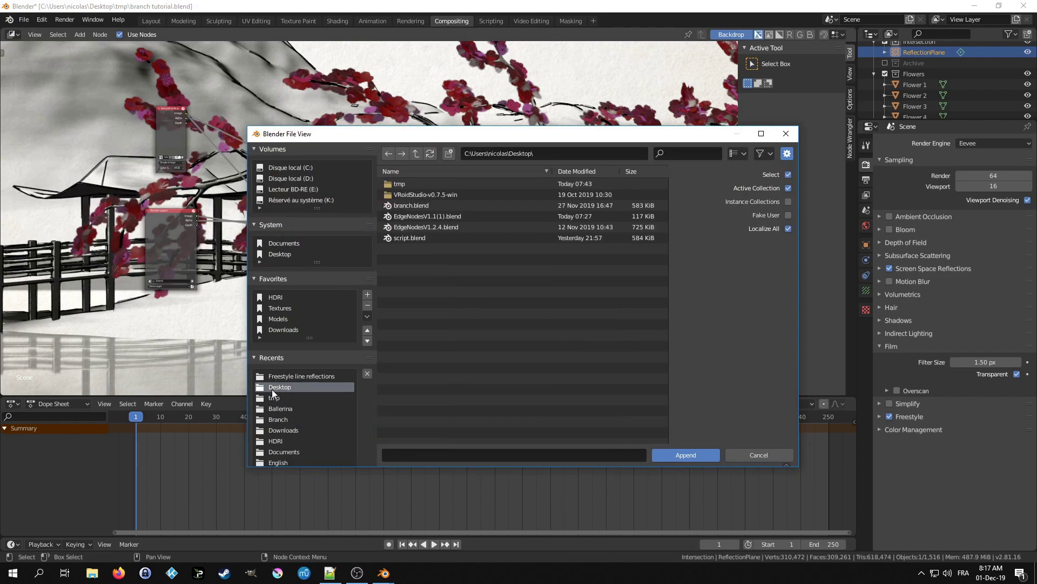
double_click(417, 217)
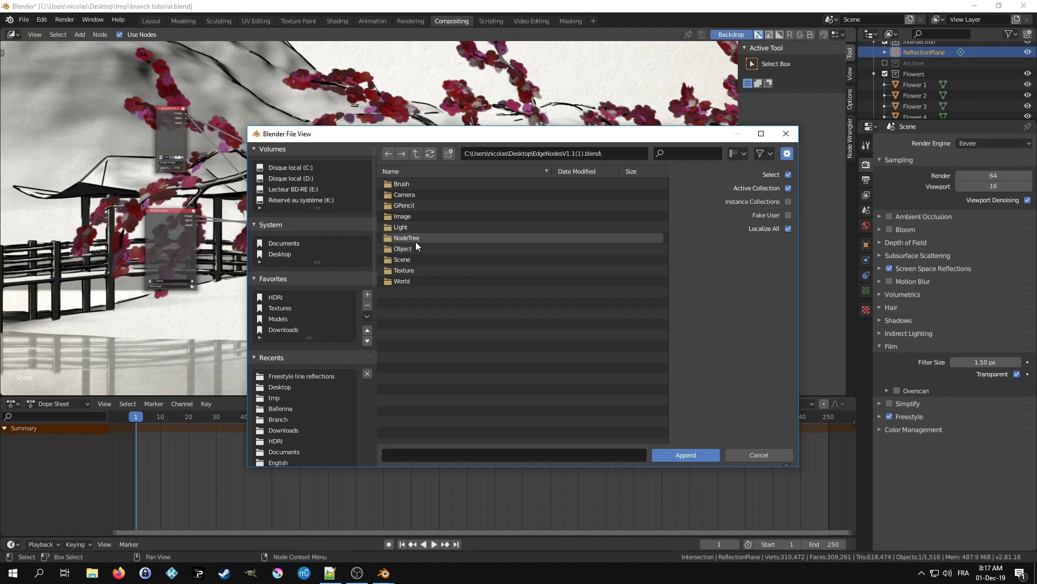
double_click(416, 241)
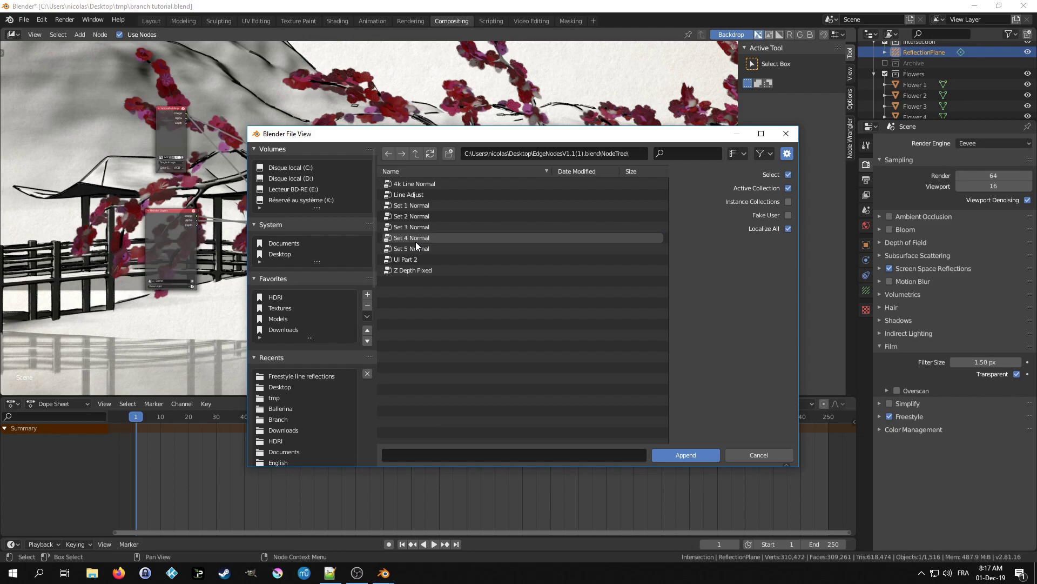
click(426, 186)
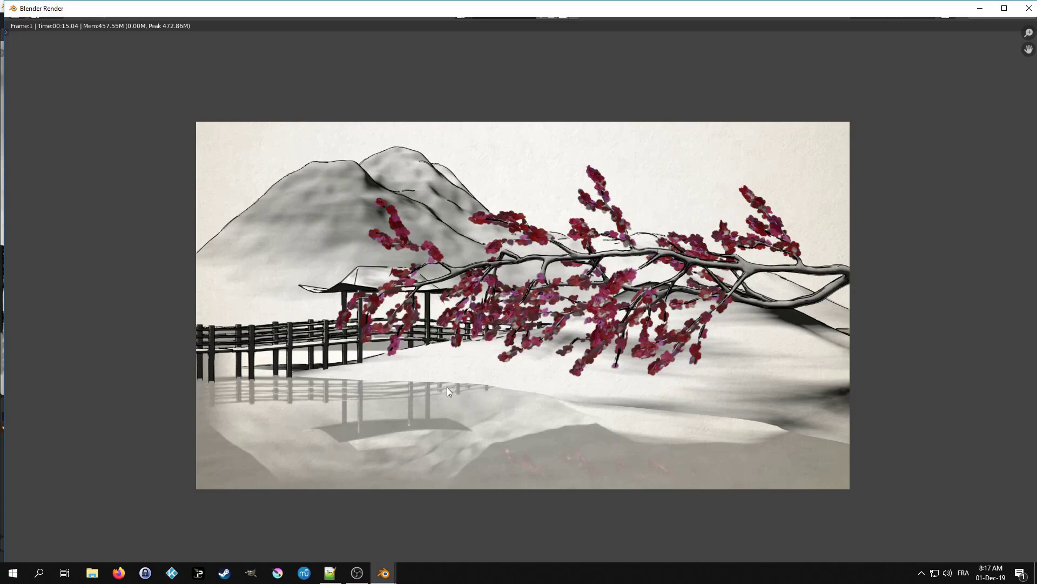
key(Escape)
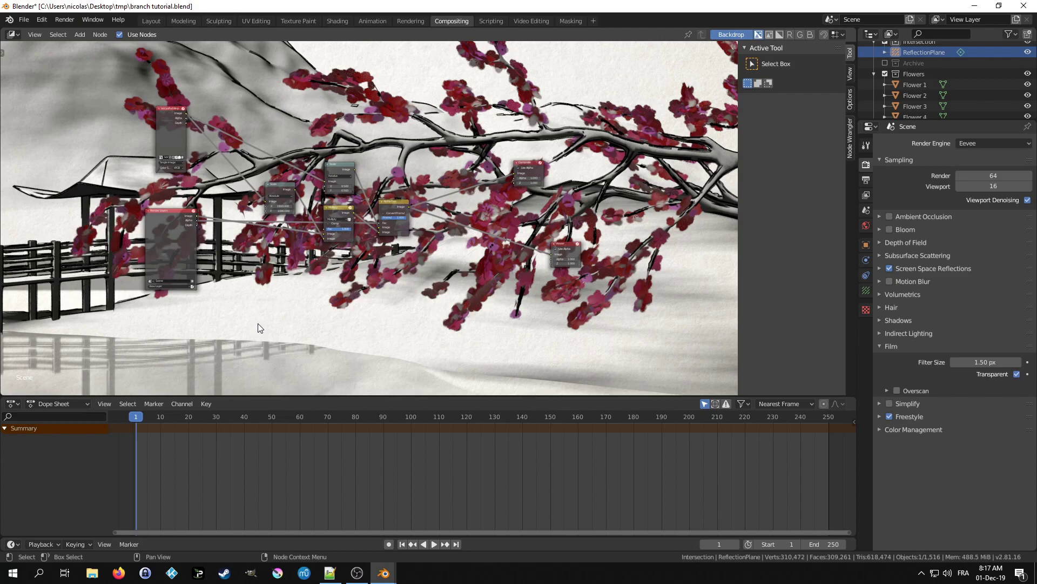
Step: Add the 4k Line Normal node group to the compositor, placing it just below and beside the Render Layers node
key(shift+a)
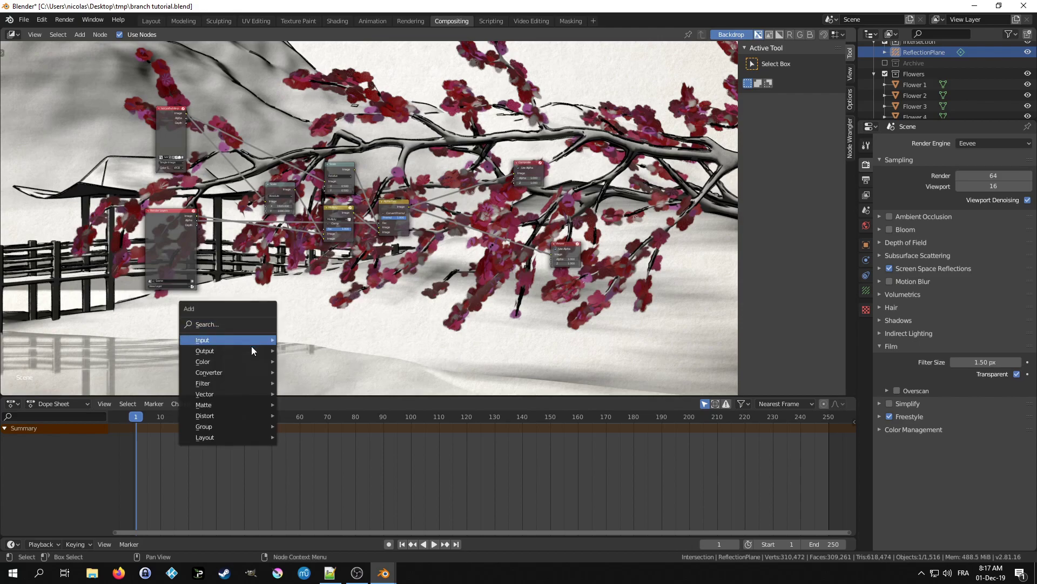
mouse_move(248, 370)
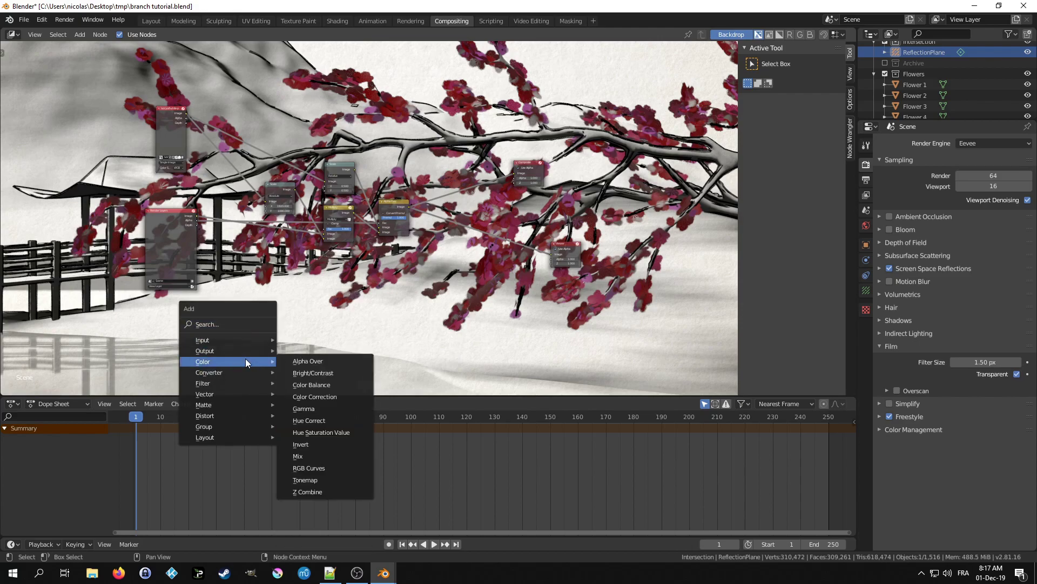
mouse_move(232, 426)
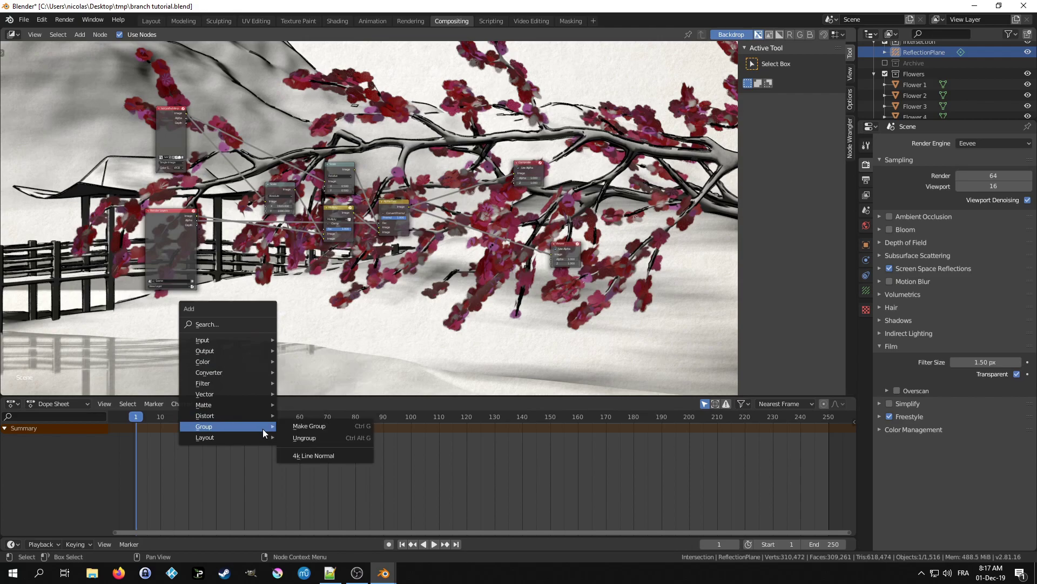
click(307, 454)
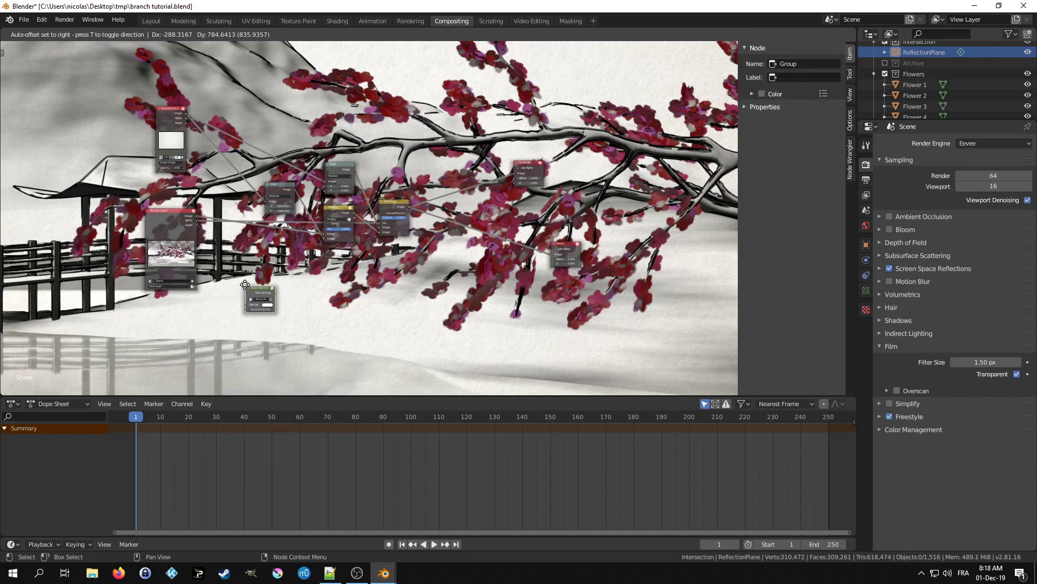
click(245, 281)
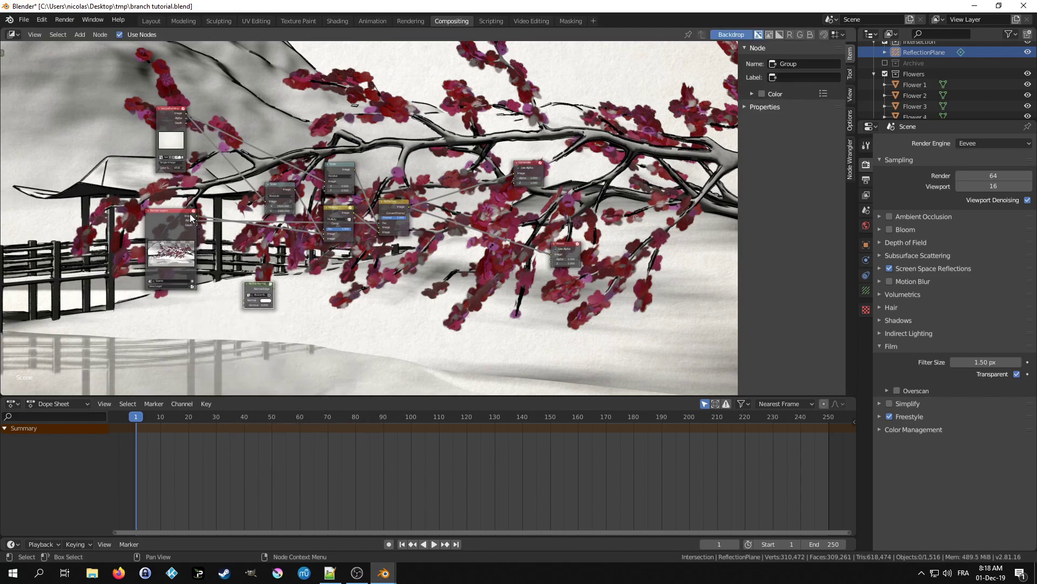
Step: Connect the Render Layers image output to the 4k Line Normal group's Normal input and preview the group in the viewer
drag(196, 215, 245, 301)
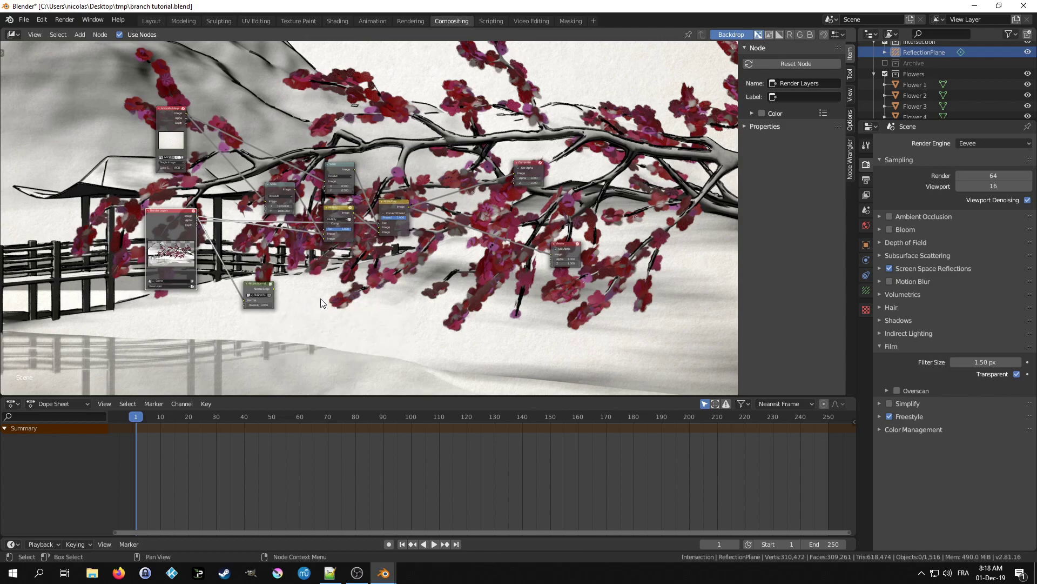
scroll(240, 310, up, 3)
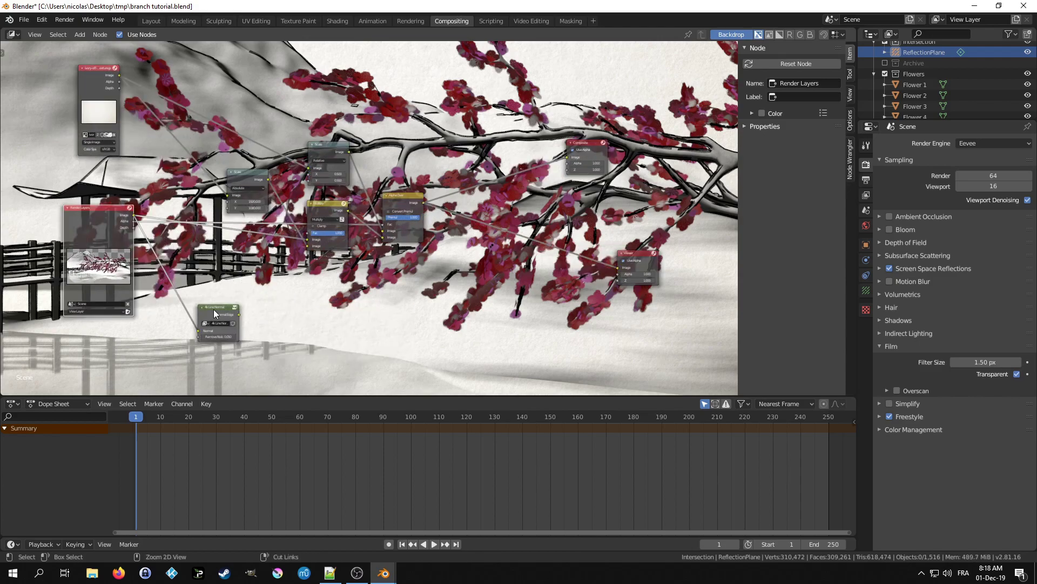
ctrl+shift+click(213, 309)
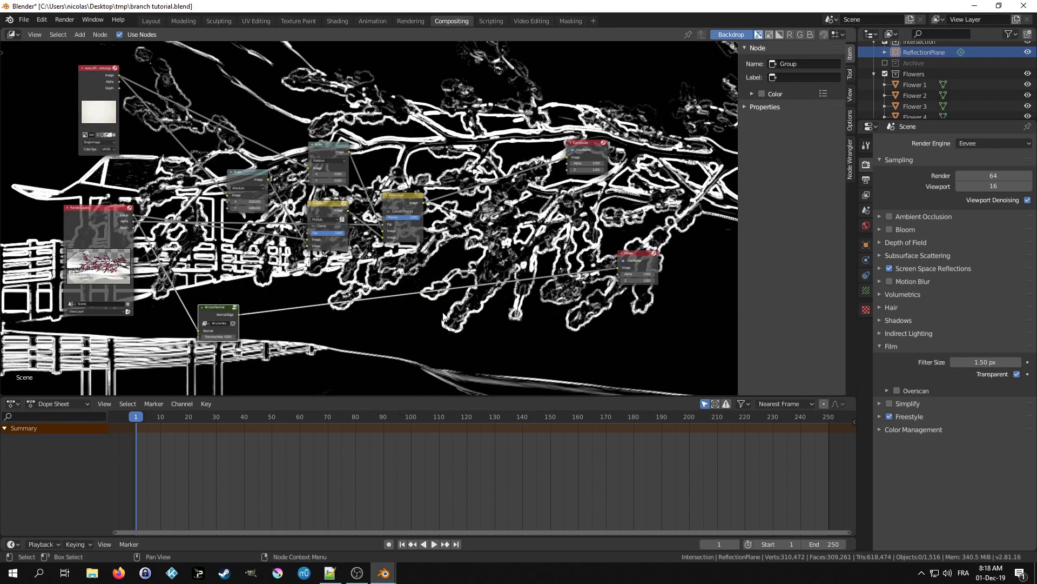
Step: Insert a Luminance Key node on the link between the 4k Line Normal group and the Viewer
scroll(443, 316, down, 1)
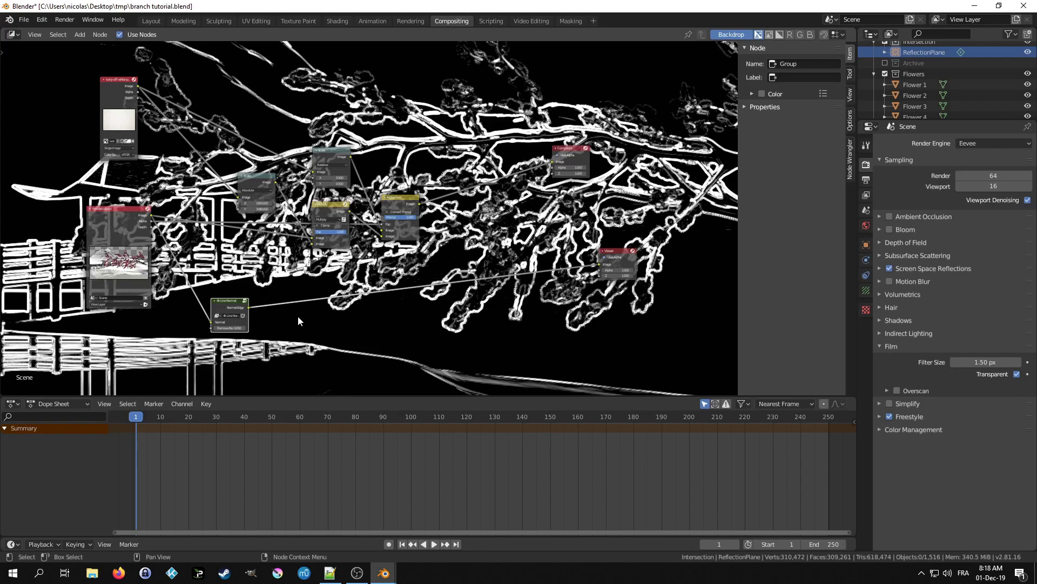
key(shift+a)
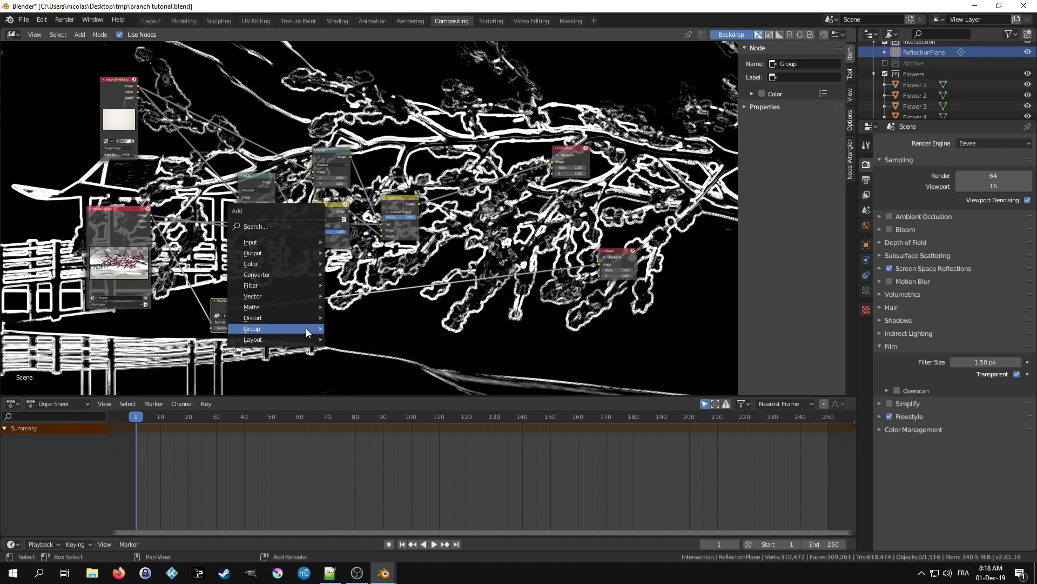
mouse_move(306, 328)
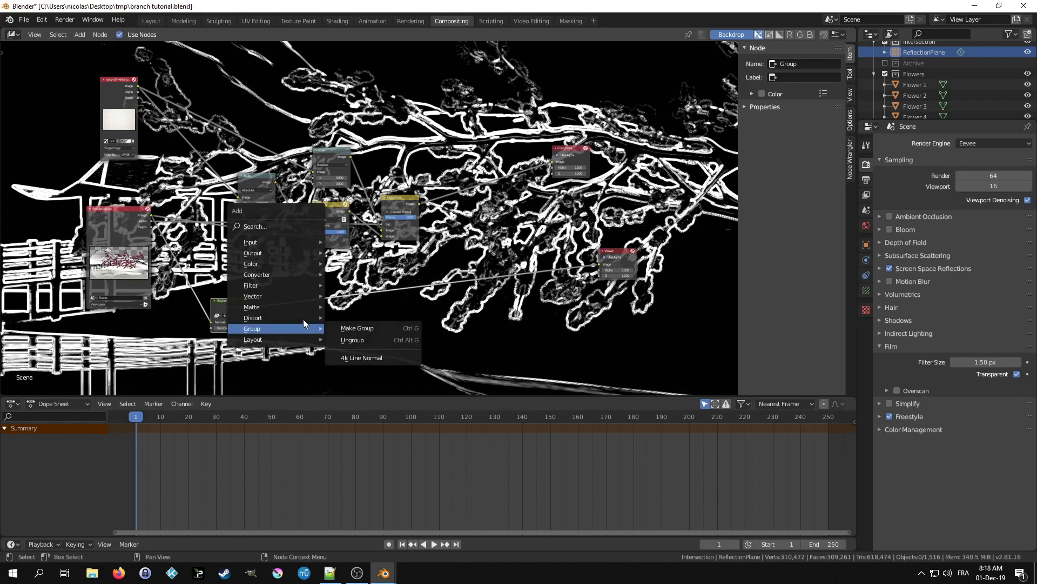
mouse_move(281, 306)
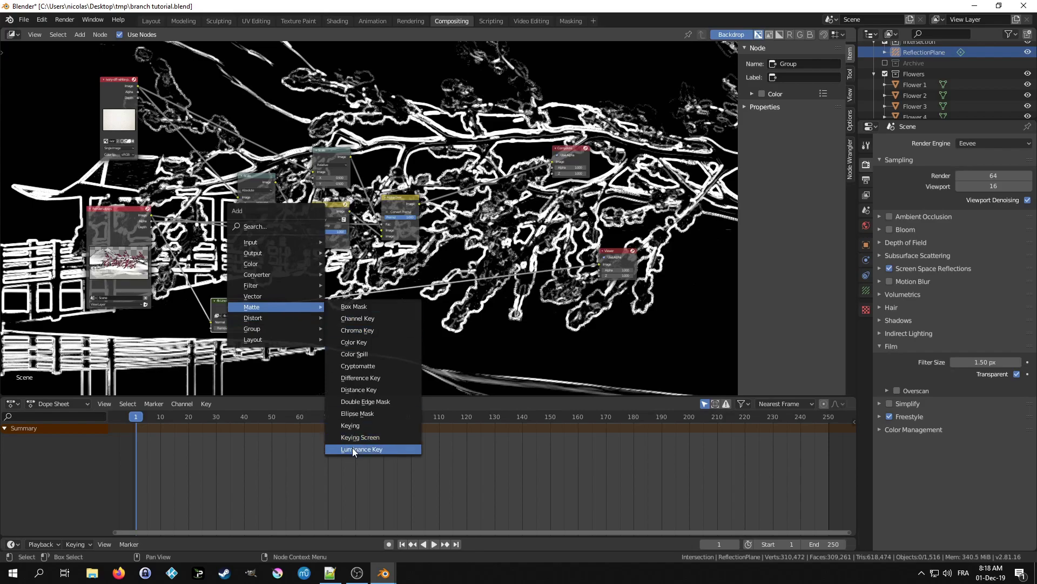
click(354, 448)
click(270, 294)
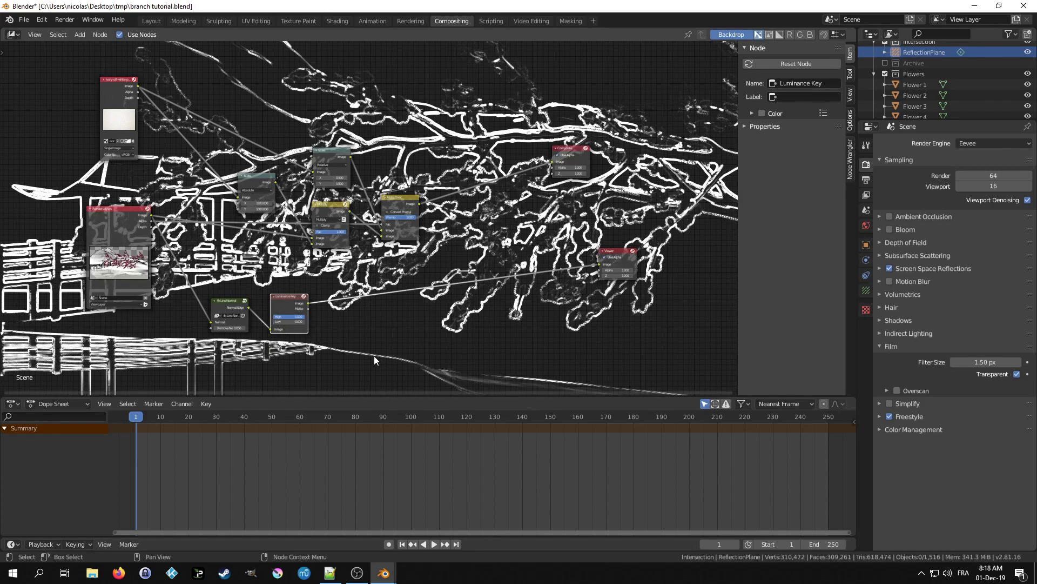
Step: Insert a Hue Saturation Value node between the Luminance Key and the Viewer, with Value at 0 for black lines
key(shift+a)
mouse_move(346, 335)
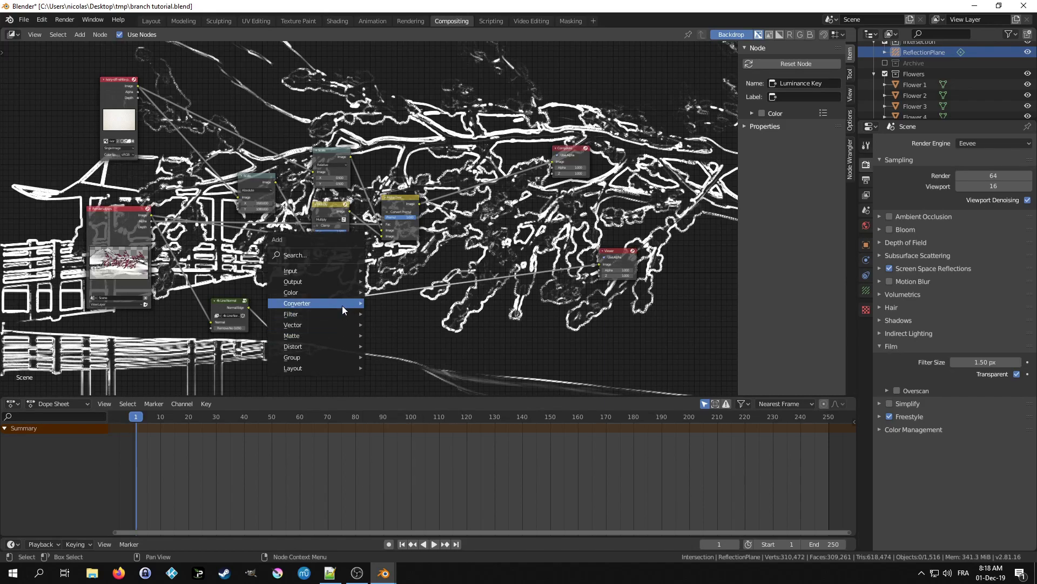
mouse_move(341, 294)
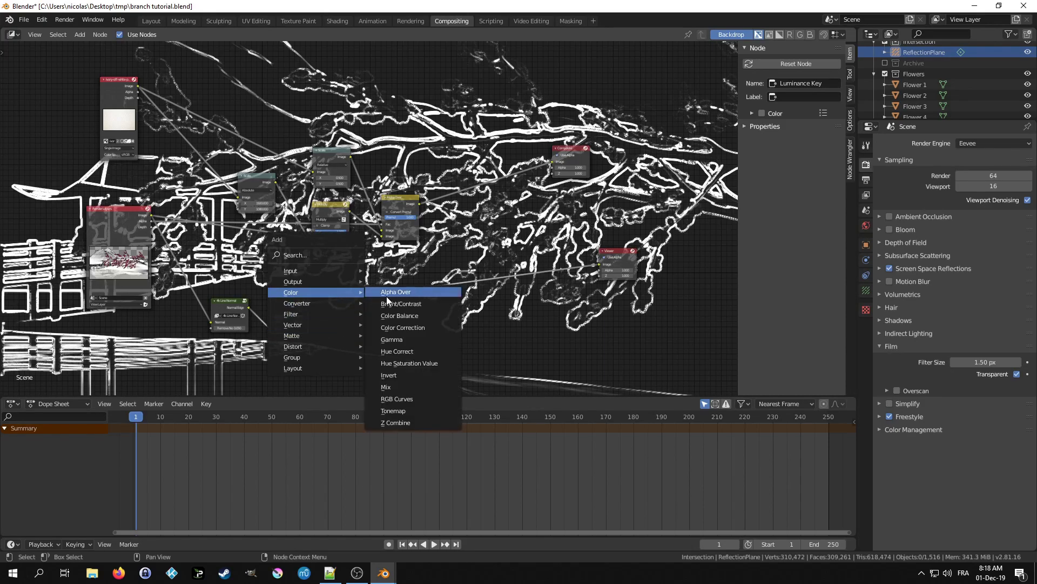
click(402, 363)
click(341, 286)
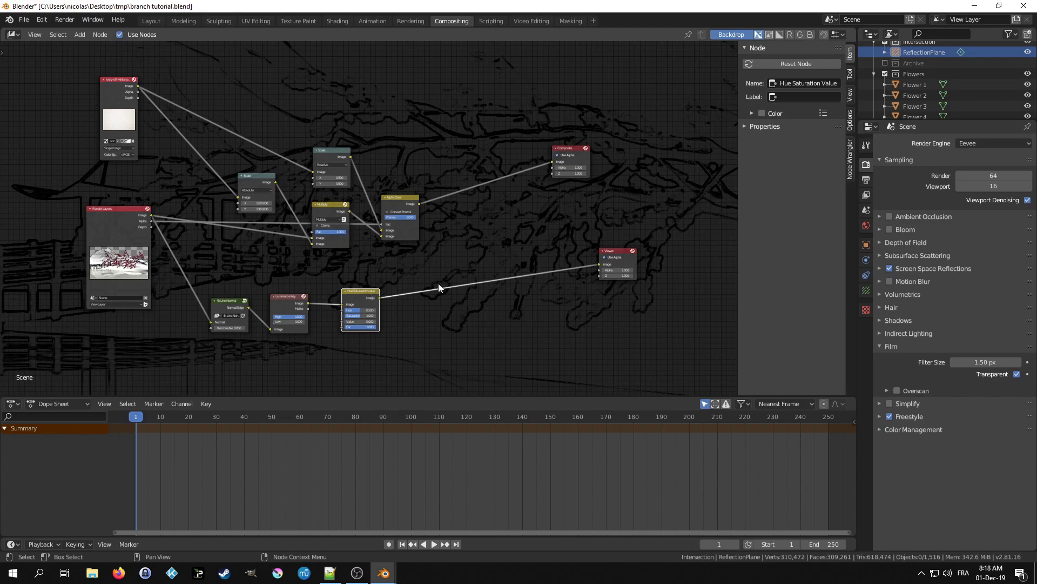
Step: Duplicate the Alpha Over node onto the link to Composite and connect the Hue Saturation Value output to its second image input
click(403, 200)
key(shift+d)
click(459, 185)
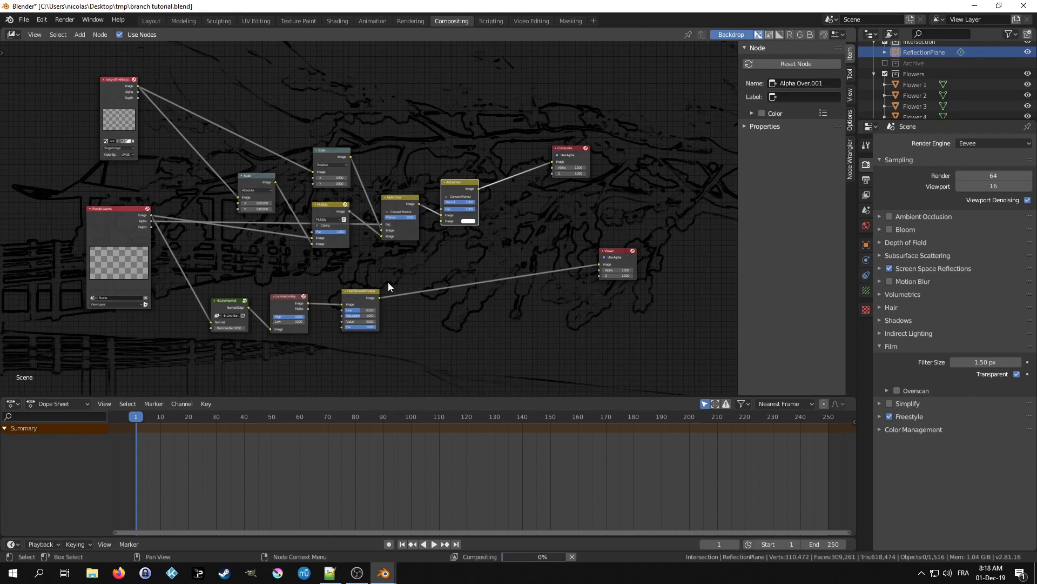
drag(378, 297, 441, 221)
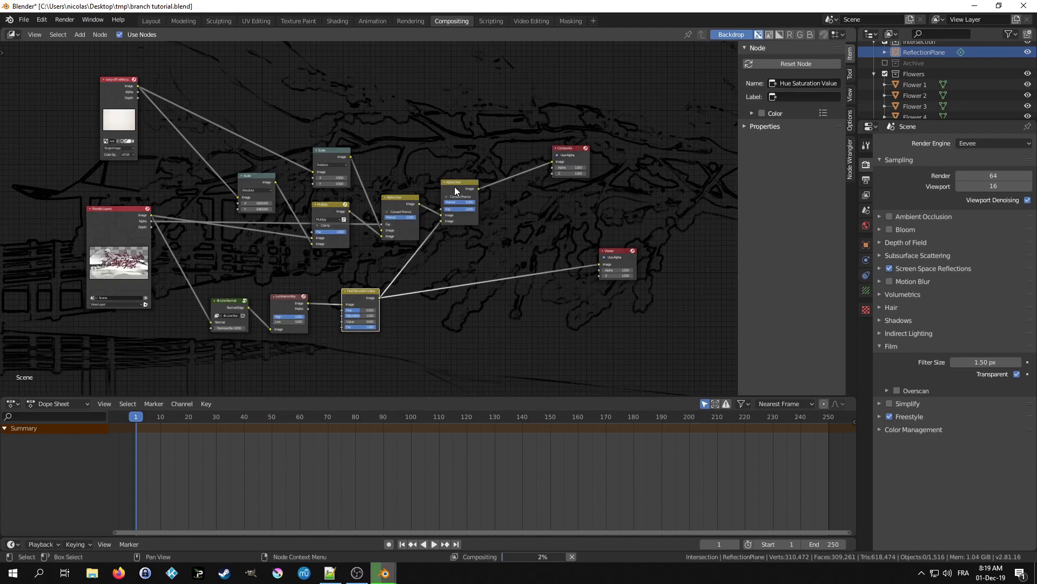
Step: Compare the new and original Alpha Over outputs in the viewer, returning to the new node with the line overlay
ctrl+shift+click(455, 186)
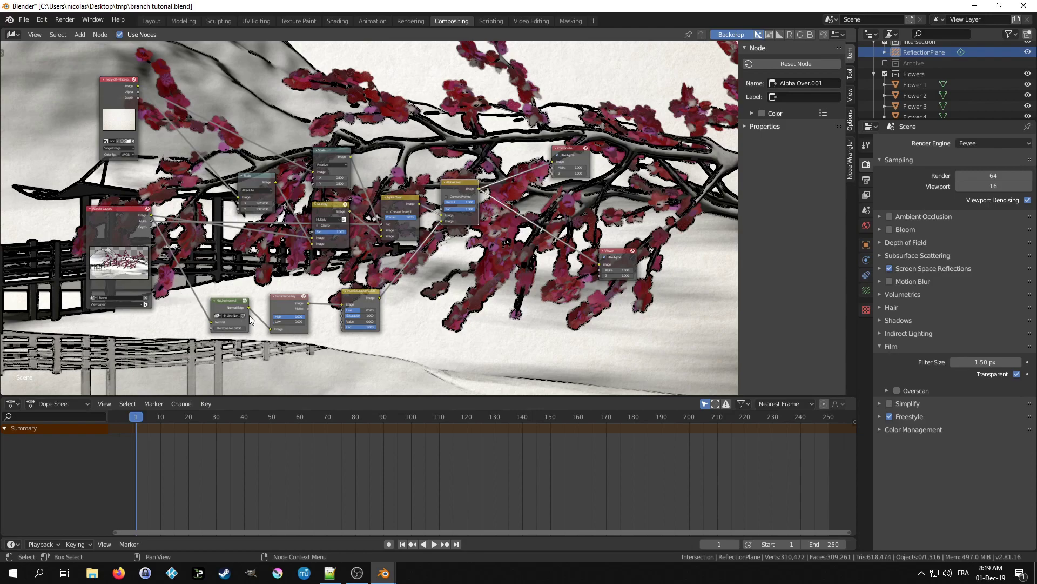
ctrl+shift+click(396, 195)
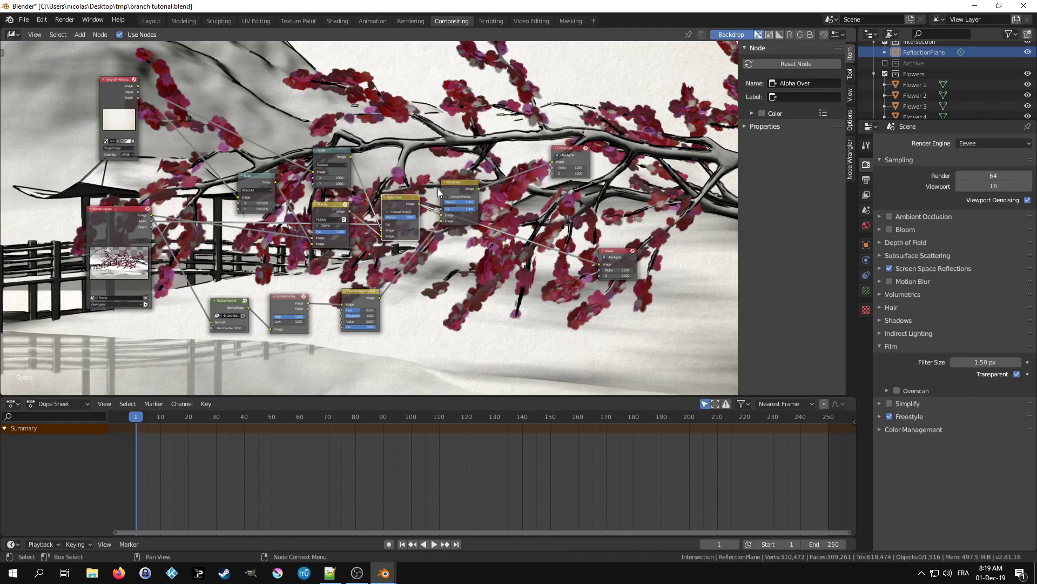
ctrl+shift+click(470, 182)
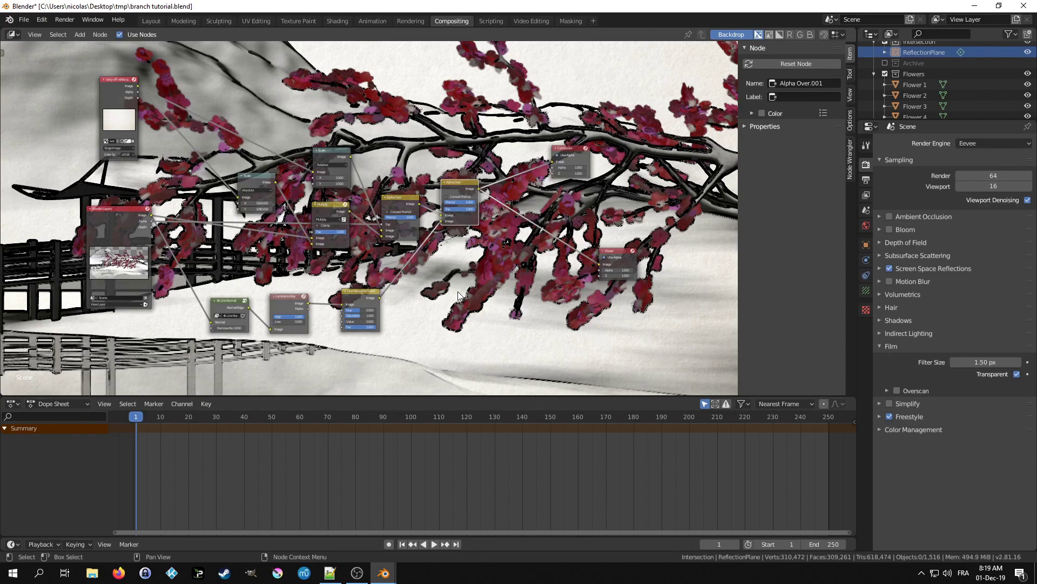
Step: Render the frame with the line overlay, save the result as an image on the Desktop, and close the render window
key(F12)
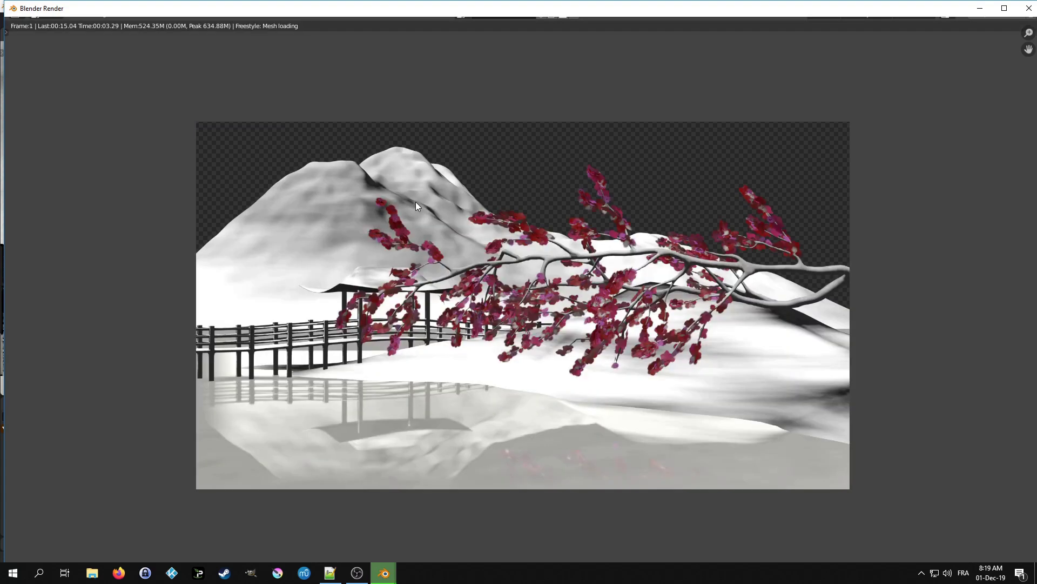
click(1004, 8)
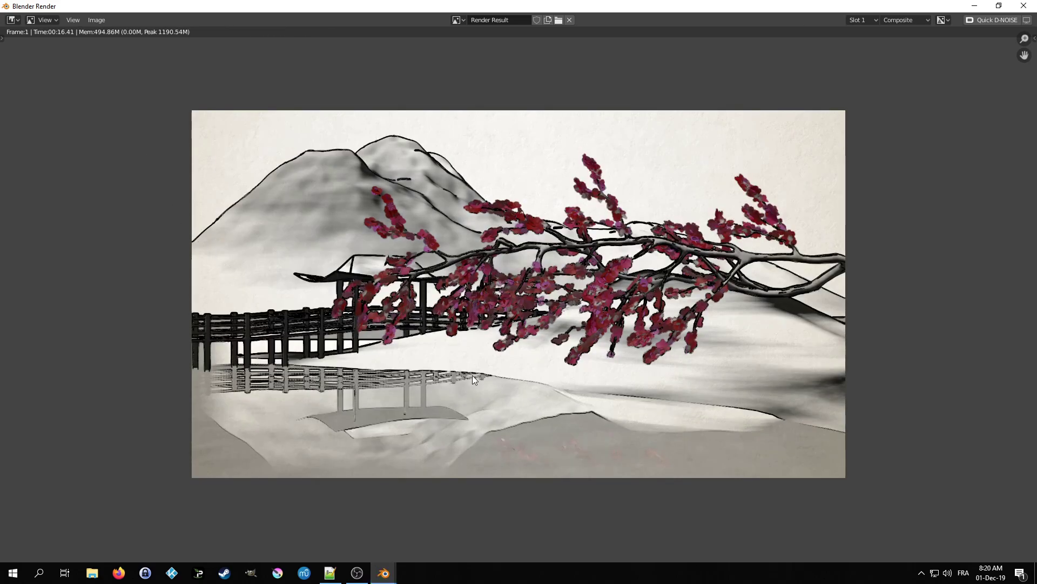
click(96, 20)
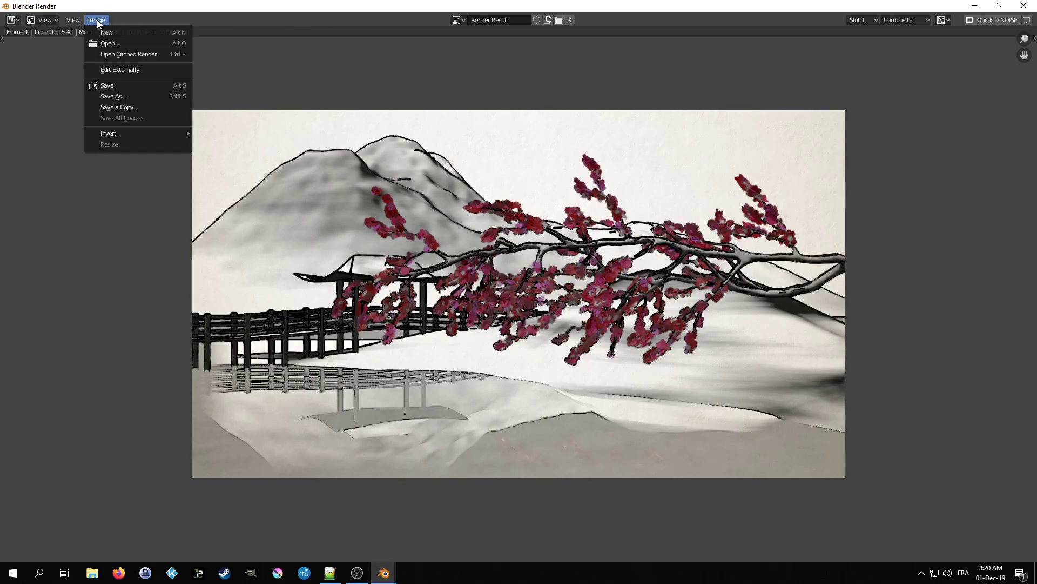
click(113, 96)
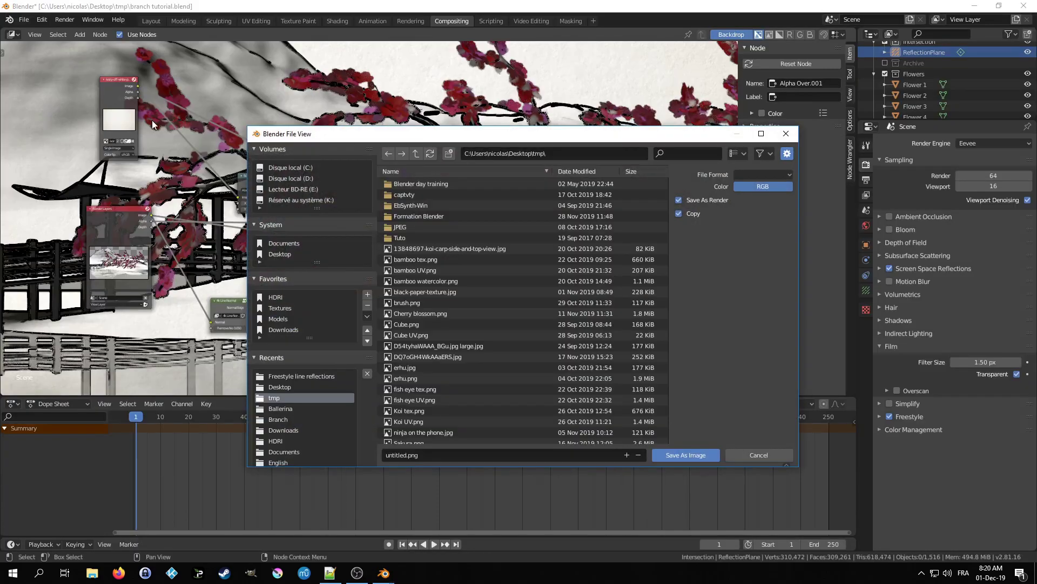
click(277, 254)
double_click(414, 313)
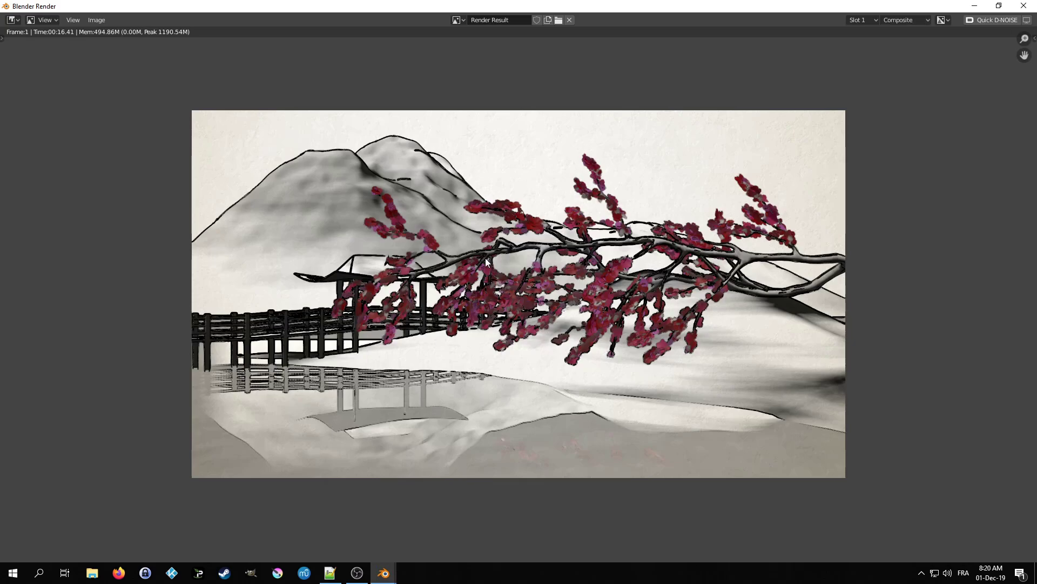
click(1024, 6)
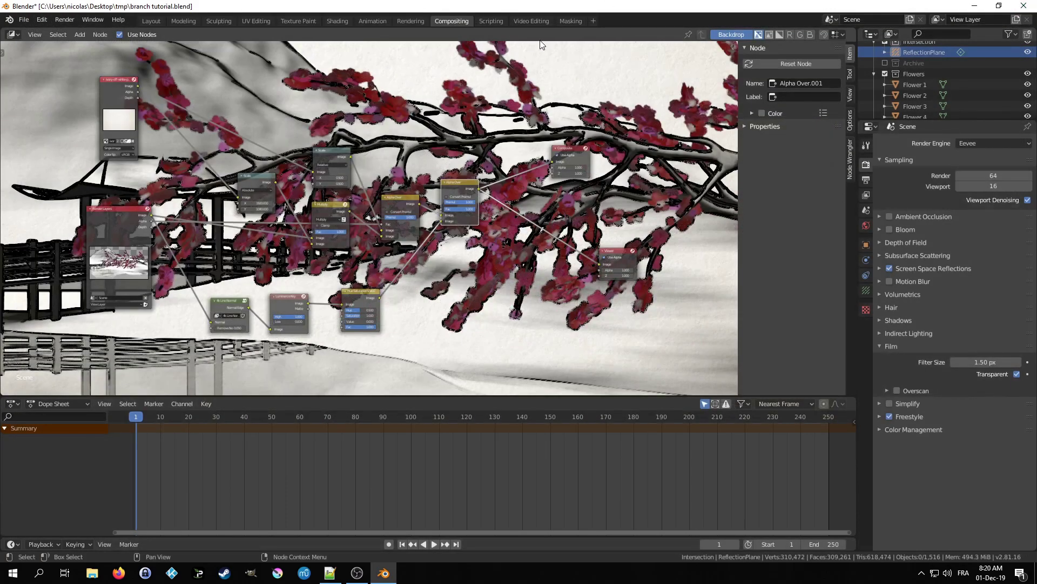
Step: Switch to the Masking workspace and load reference.png from the Desktop as the clip to mask
click(570, 21)
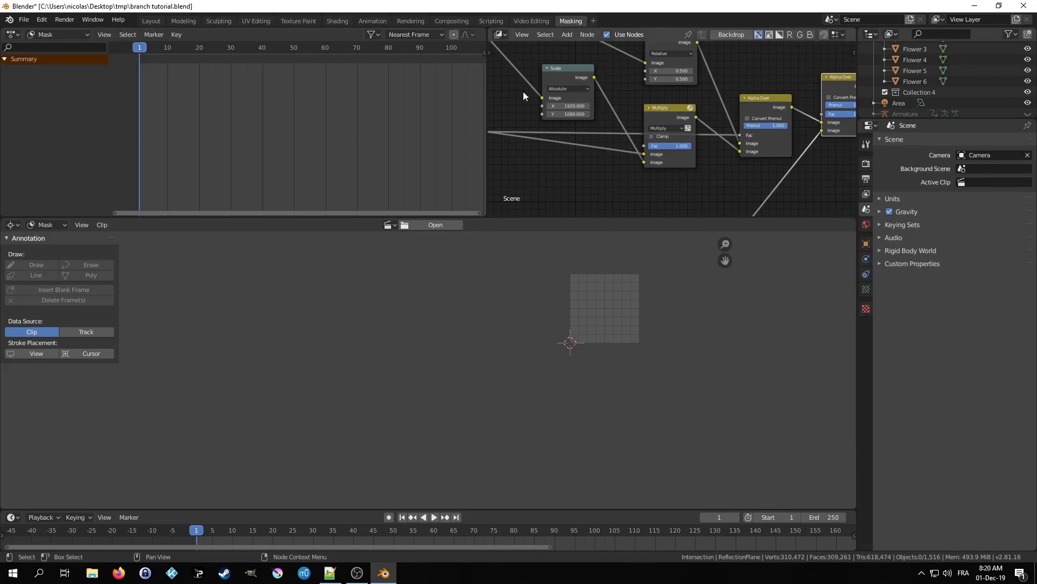
click(424, 224)
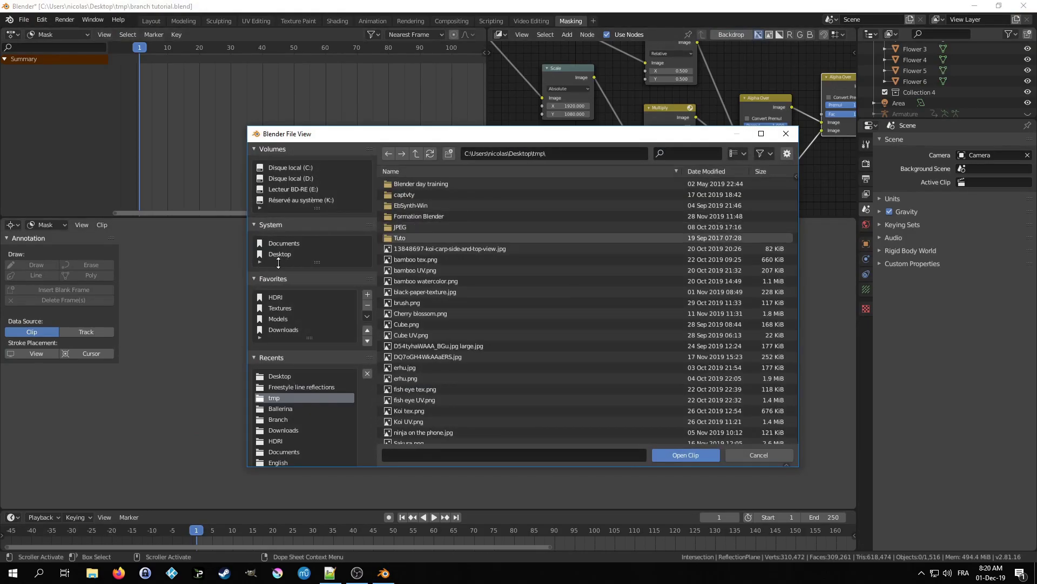
click(281, 254)
double_click(416, 317)
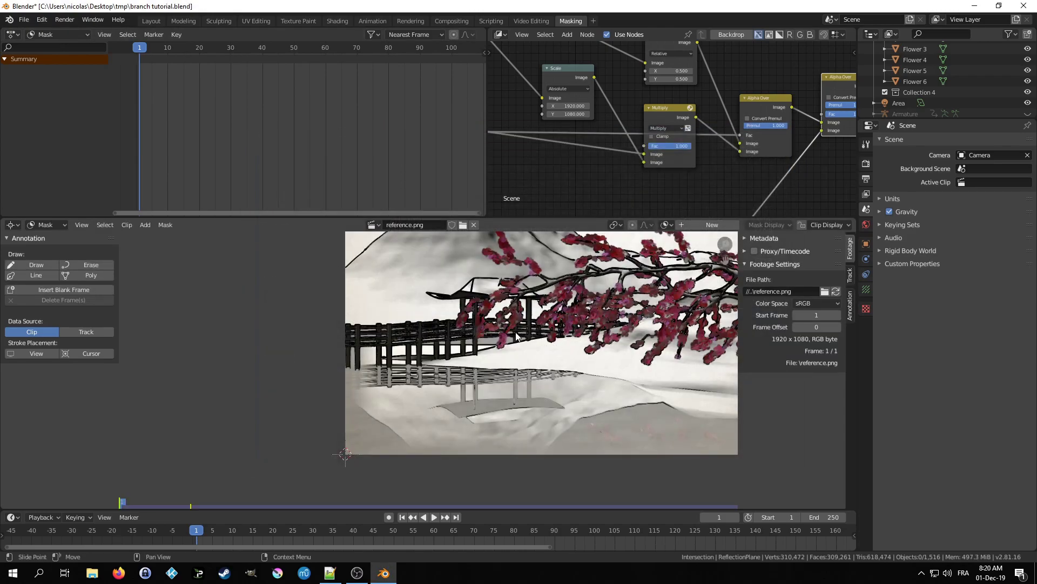
scroll(470, 344, down, 2)
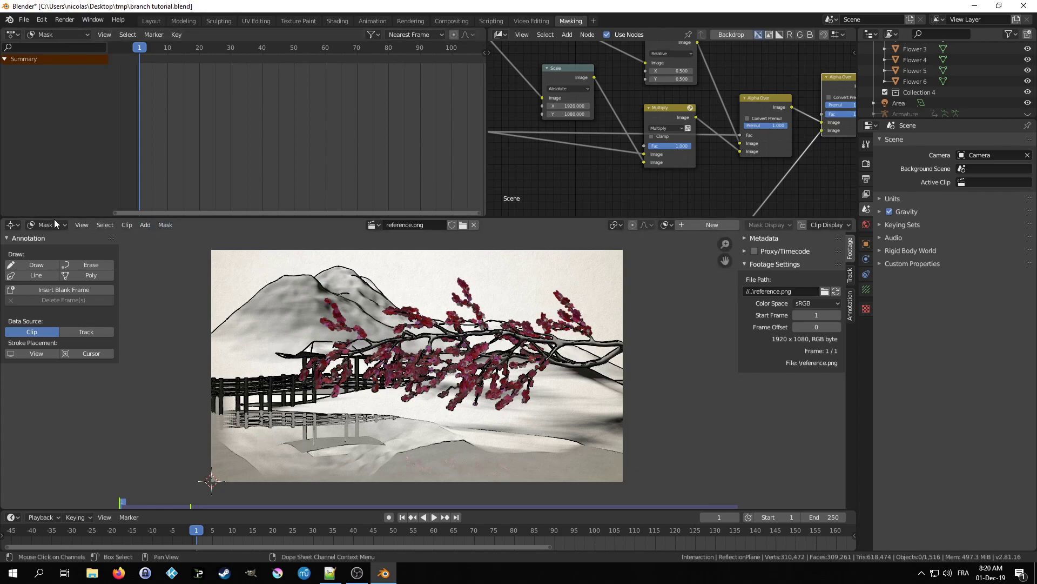
Step: Create a new mask on the reference image and name it Water
click(702, 226)
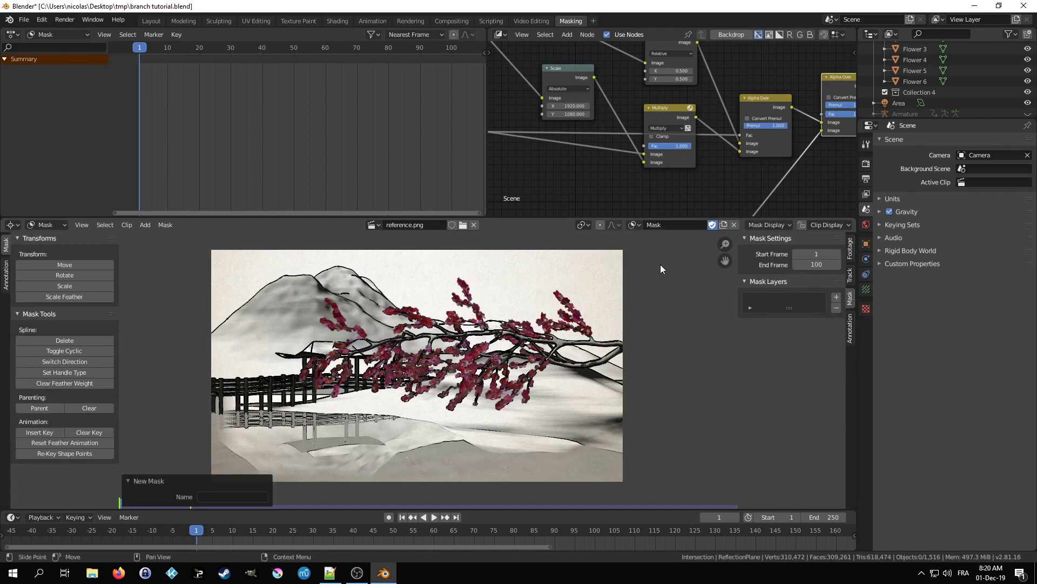
click(700, 225)
key(BackSpace)
key(BackSpace)
key(BackSpace)
key(BackSpace)
text(Water)
key(Return)
click(124, 479)
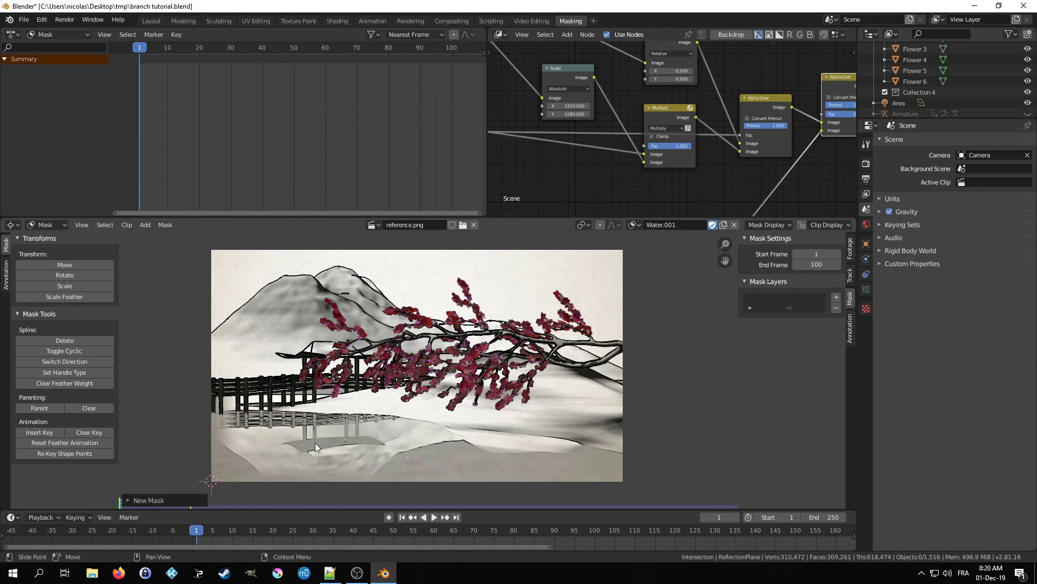
ctrl+click(634, 441)
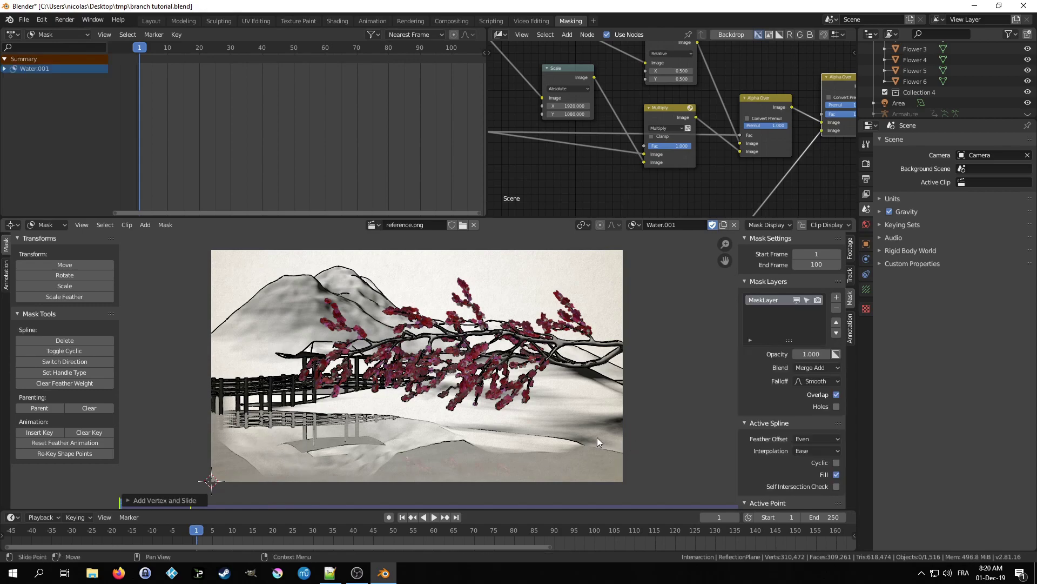
ctrl+click(629, 436)
ctrl+click(564, 427)
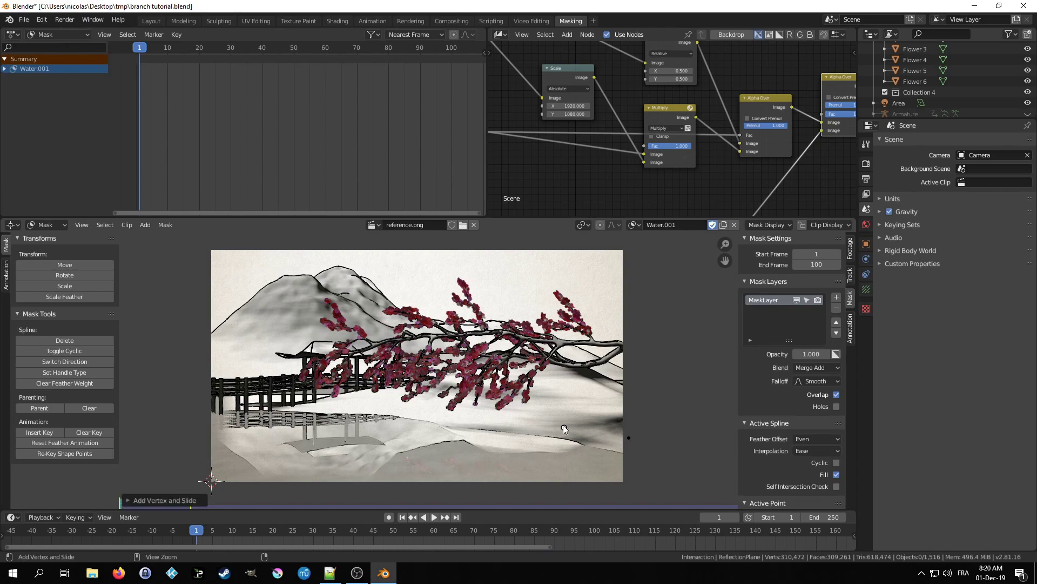
key(x)
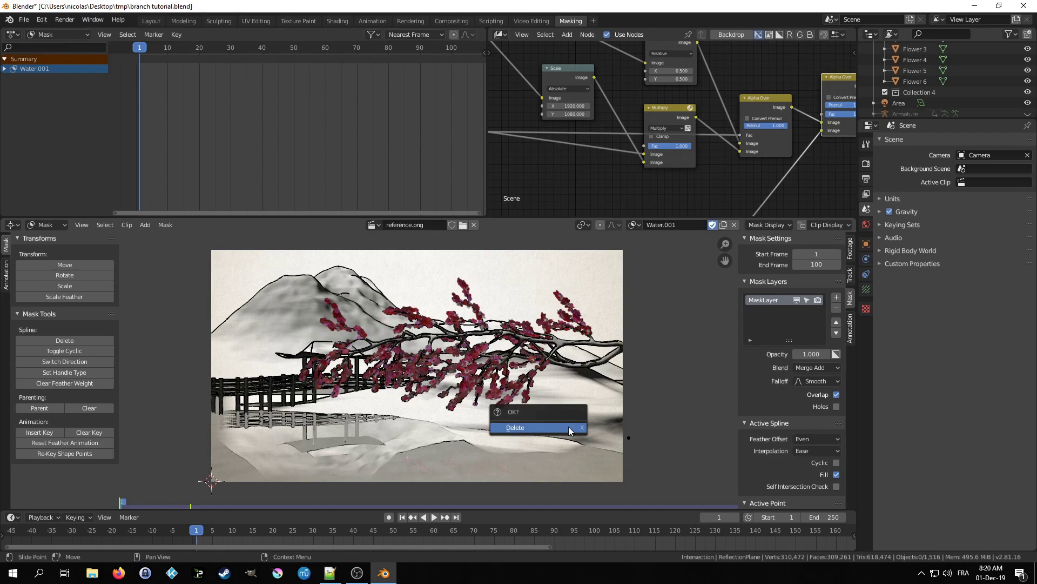
click(569, 426)
ctrl+click(622, 440)
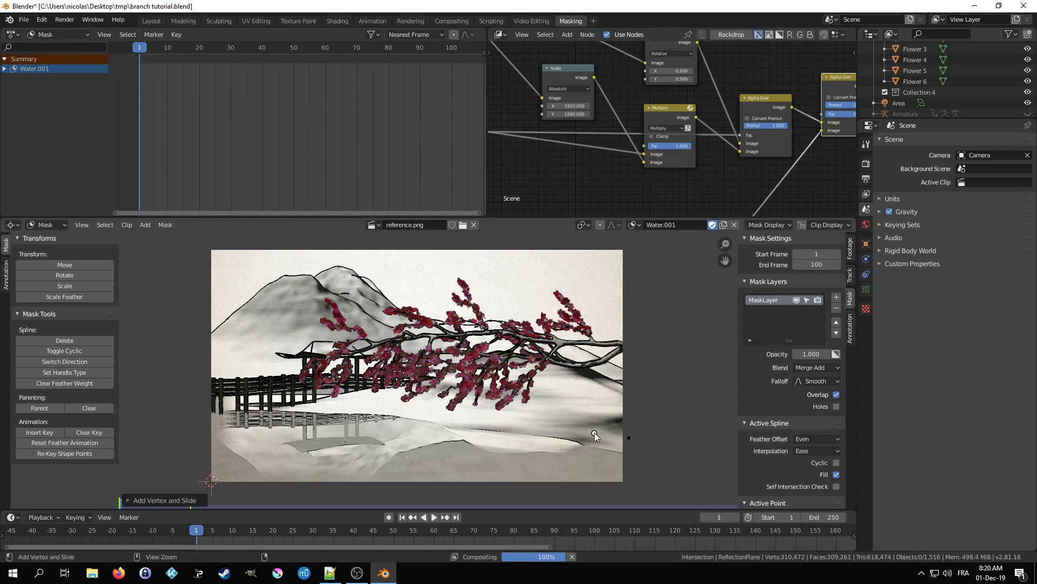
key(x)
click(620, 432)
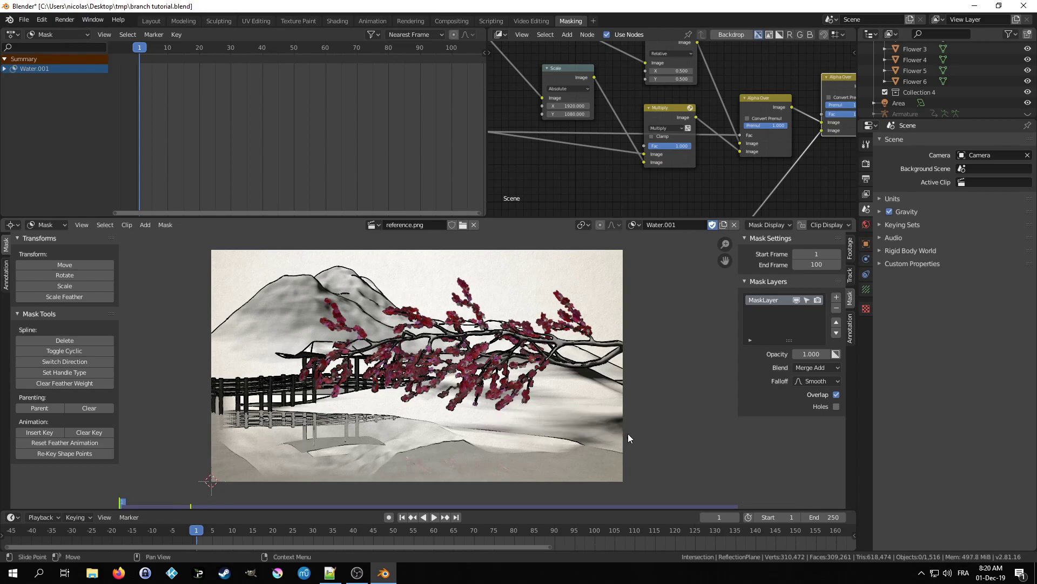
key(ctrl+z)
key(x)
click(628, 435)
Step: Draw a closed mask spline around the river area, following the shoreline and extending beyond the image's lower and side edges
ctrl+click(635, 426)
ctrl+click(501, 414)
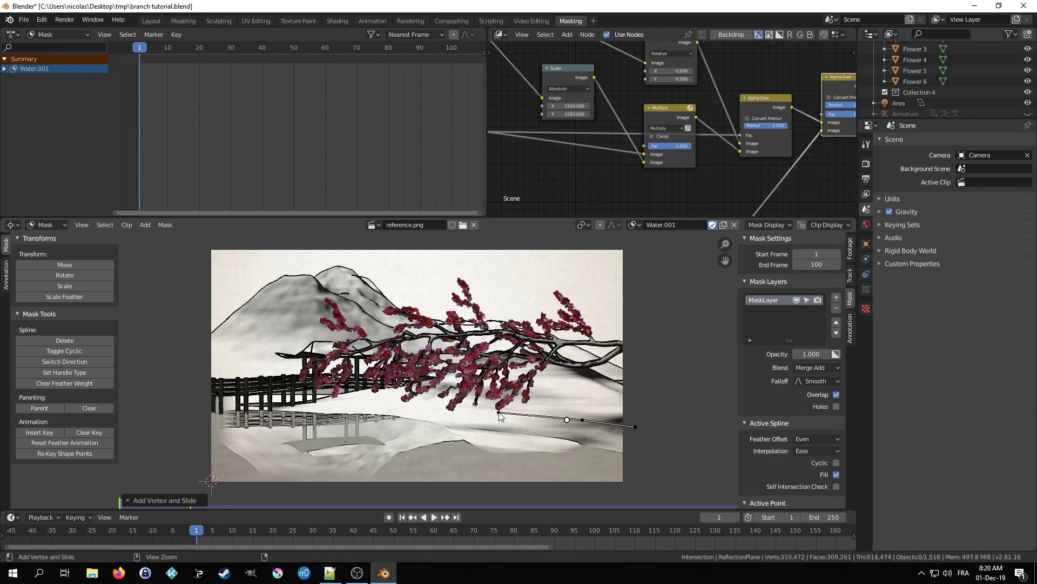
ctrl+click(369, 405)
ctrl+click(323, 411)
ctrl+click(285, 409)
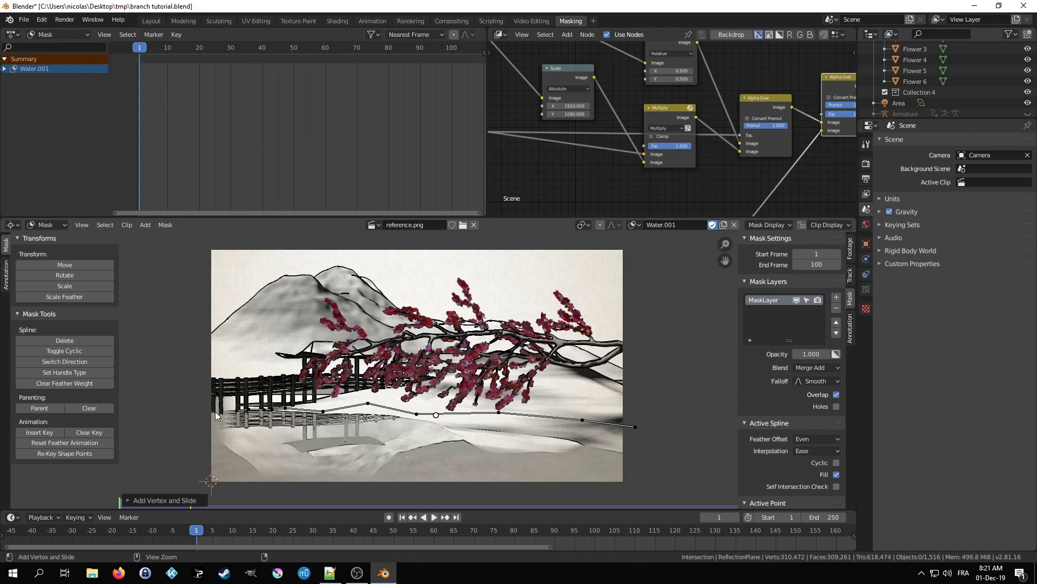
ctrl+click(198, 488)
ctrl+click(251, 494)
ctrl+click(549, 495)
ctrl+click(630, 491)
key(alt+c)
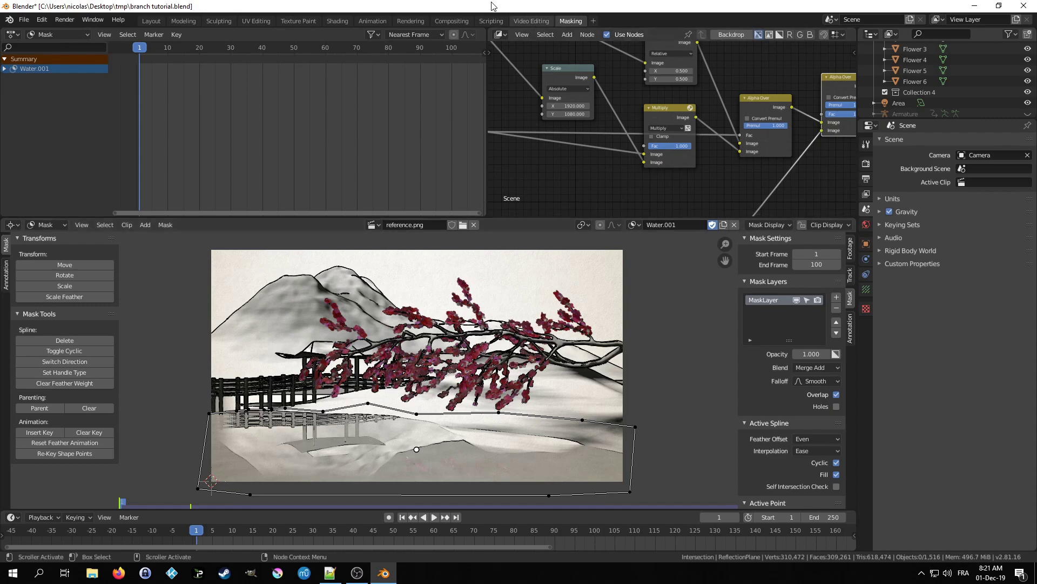
Step: Return to the Compositing workspace, add a Mask node and connect its Mask output to the new Alpha Over node's Fac input
click(449, 21)
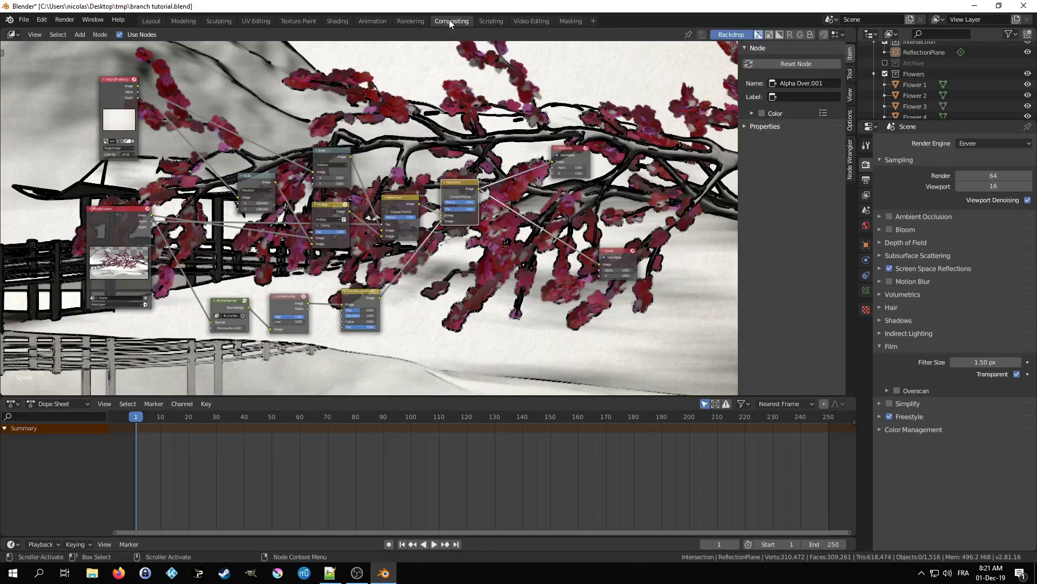
key(shift+a)
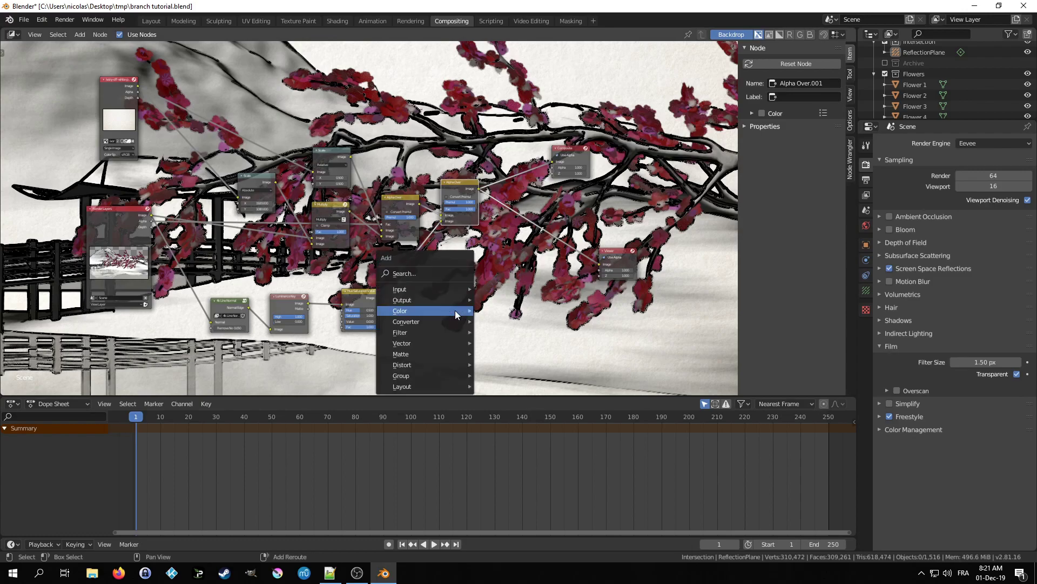
mouse_move(456, 292)
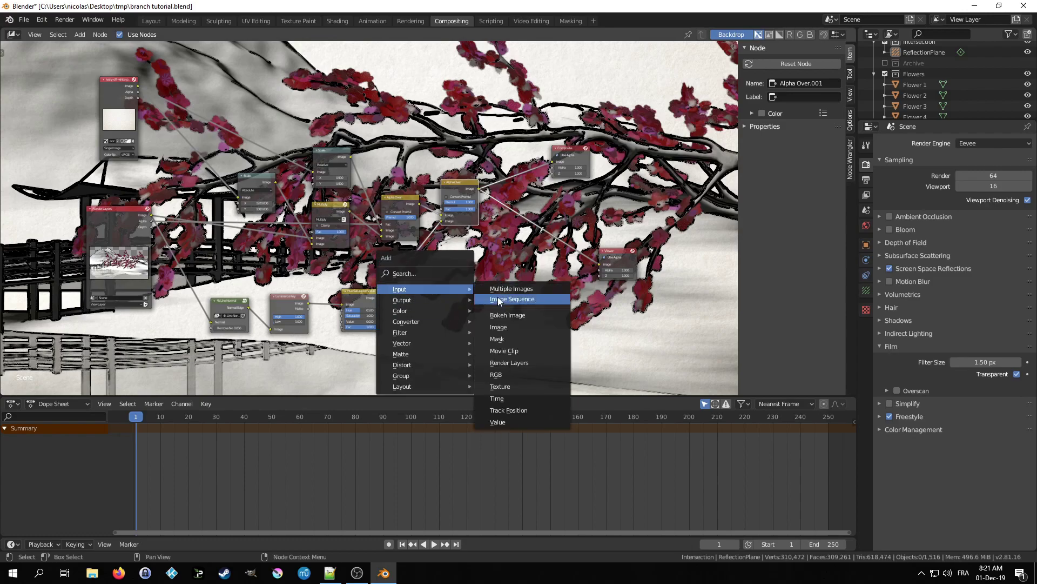
click(503, 338)
click(448, 301)
drag(444, 298, 441, 214)
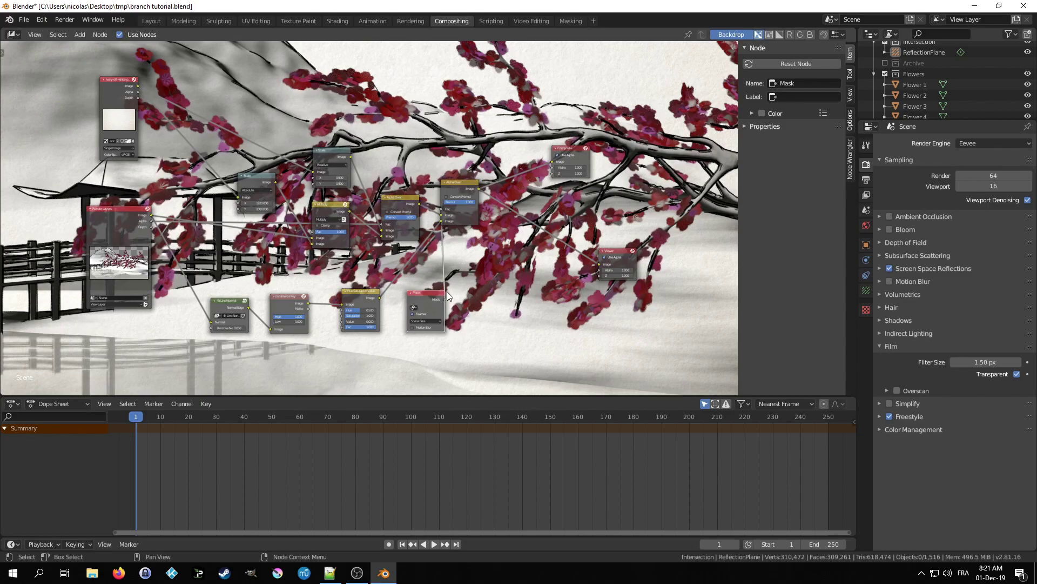
Step: Assign the Water mask to the Mask node and reposition the Mask and line-overlay Alpha Over nodes to space them apart
click(414, 307)
click(419, 323)
drag(427, 295, 412, 294)
drag(459, 184, 488, 203)
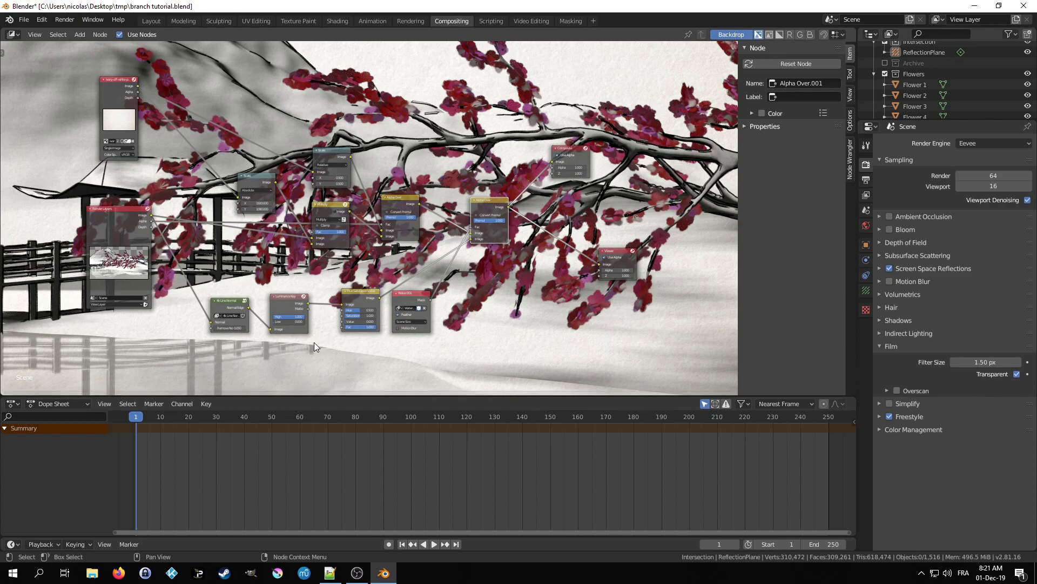
click(485, 208)
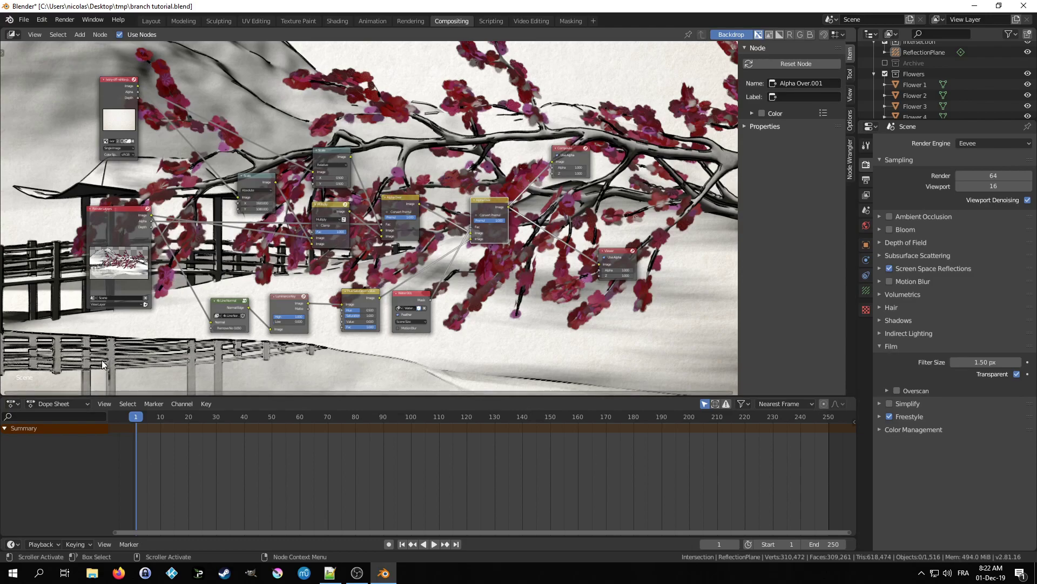
Step: Move the Mask node above the Alpha Over nodes and insert a Blur node between Hue Saturation Value and the line-overlay Alpha Over
drag(423, 292, 459, 152)
key(shift+a)
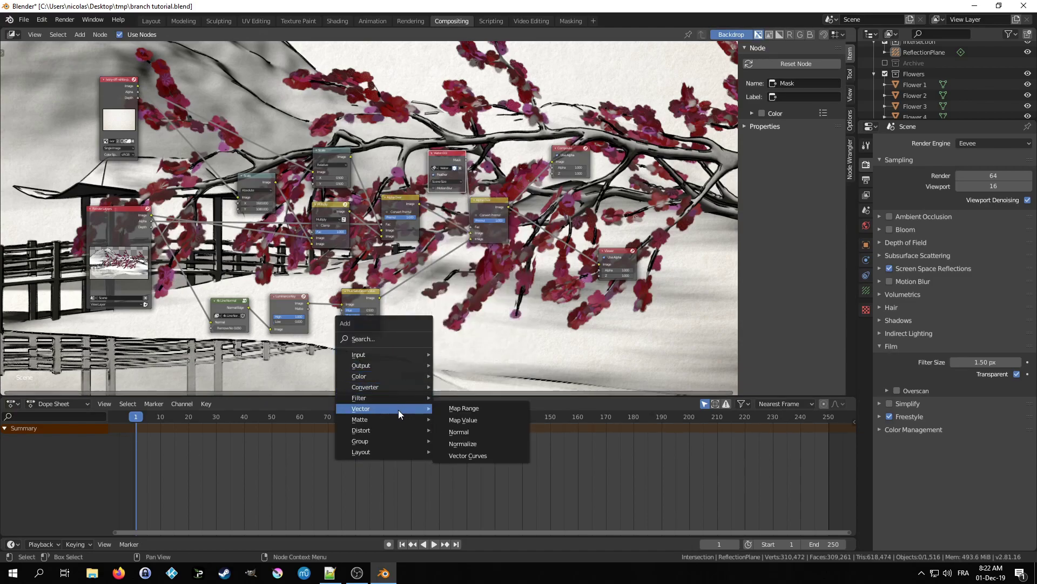
mouse_move(409, 399)
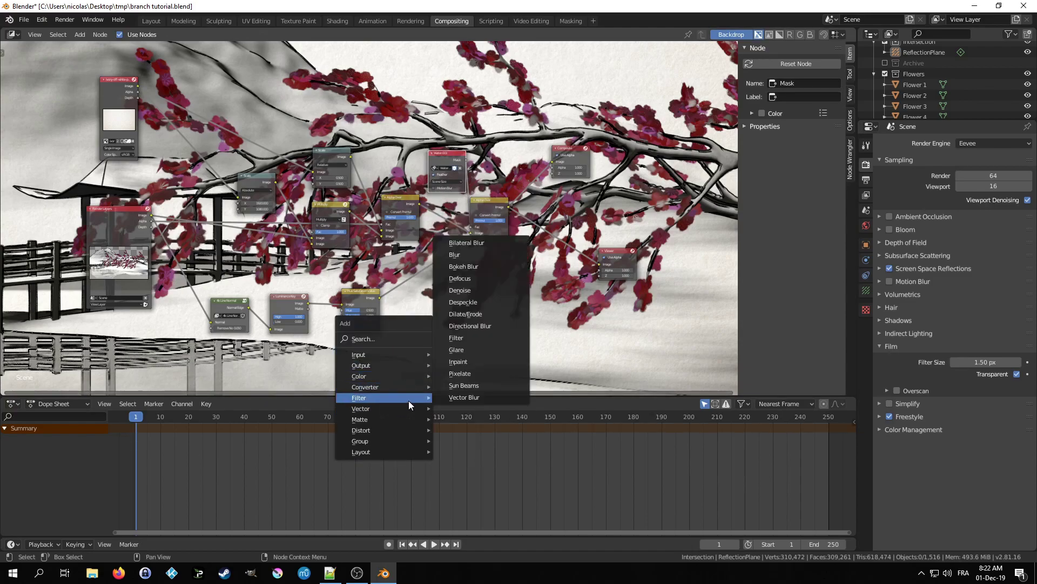
click(457, 254)
click(427, 303)
drag(427, 302, 483, 306)
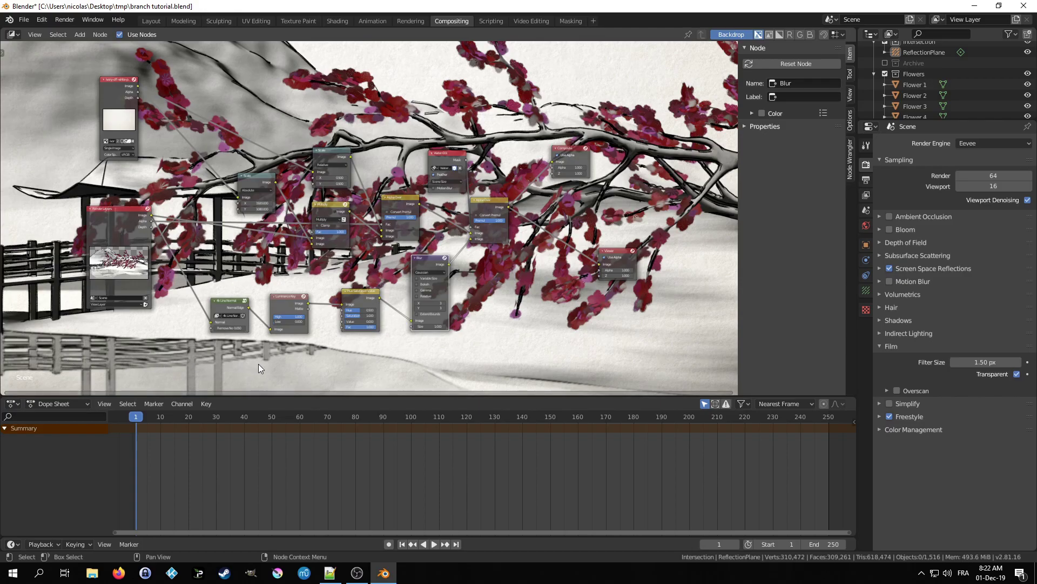
Step: Render the frame with the masked line overlay and fit the whole image in the render window
key(F12)
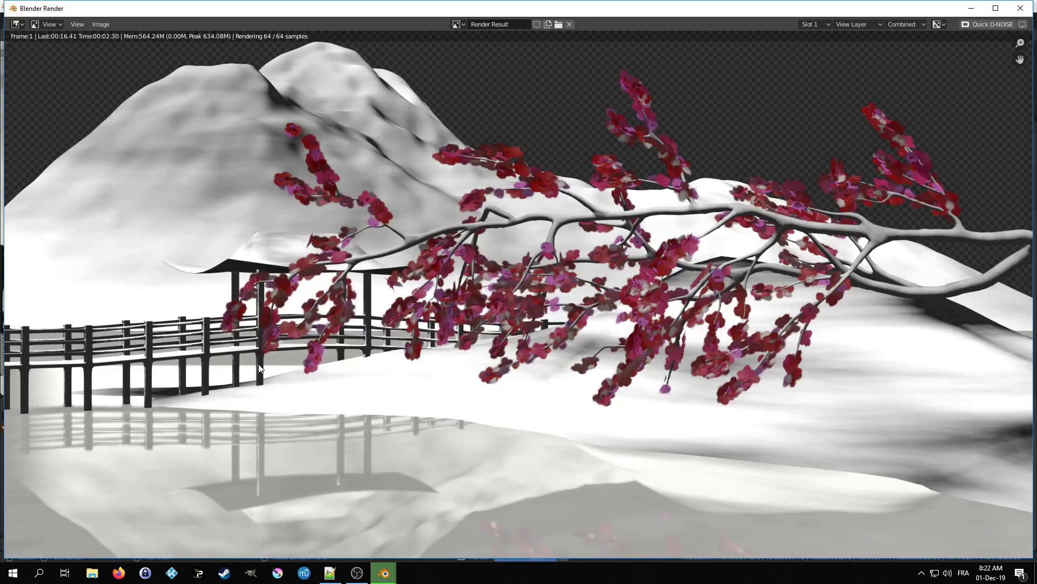
key(Home)
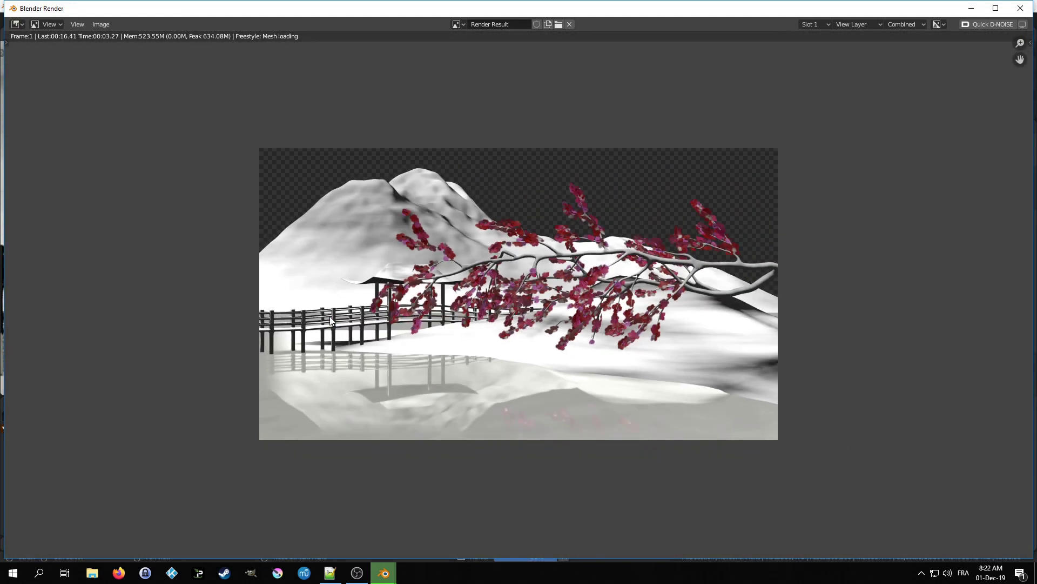